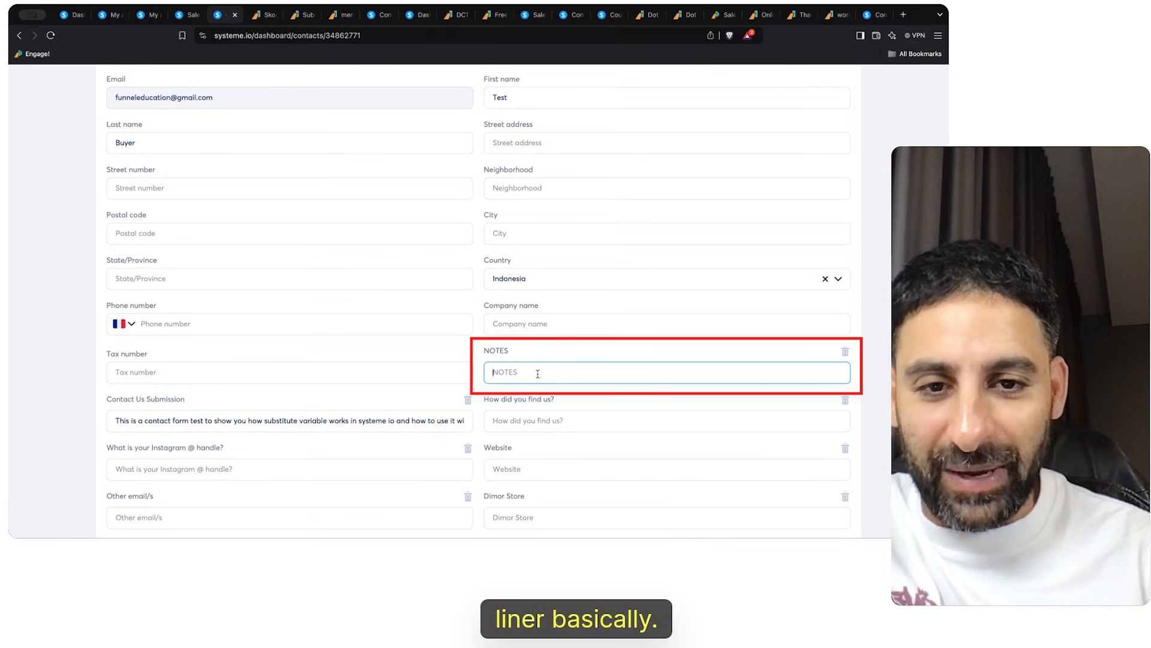
Create a custom contact field named "Coaching information" and save it
scroll(485, 381, "down", 3)
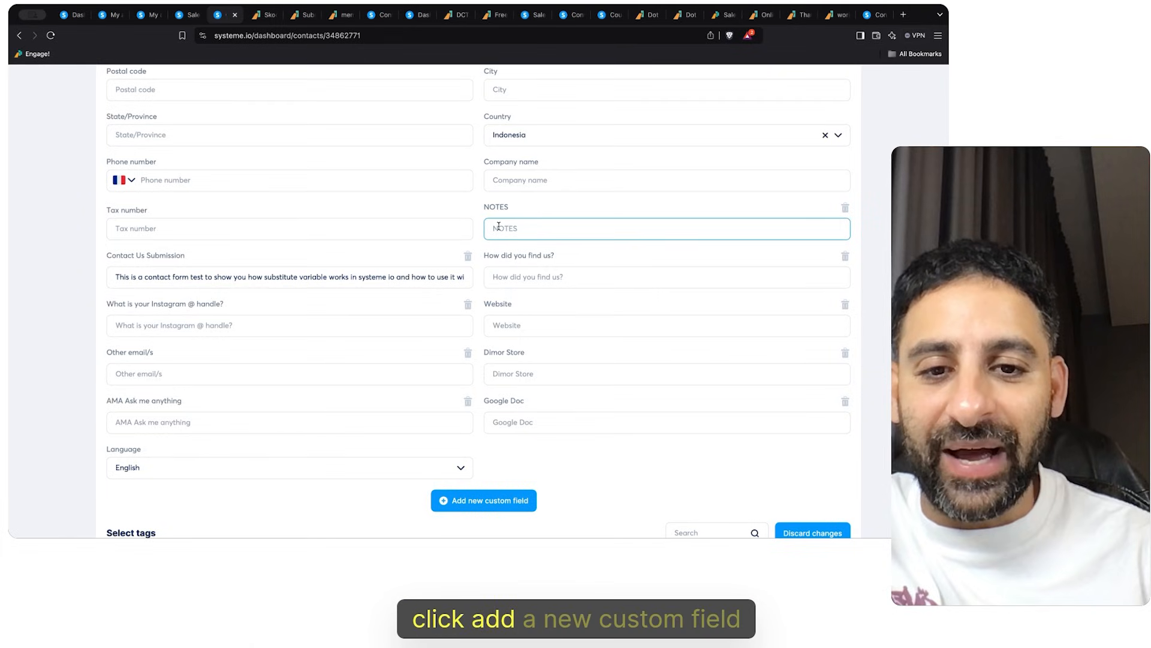
left_click(468, 500)
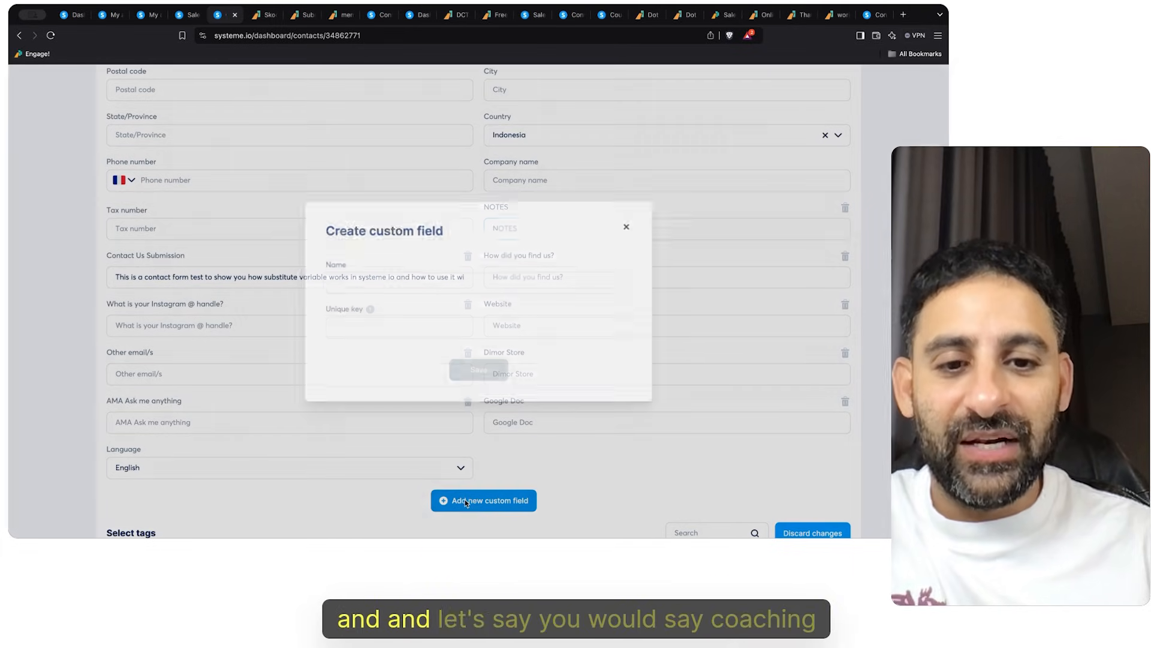
left_click(413, 286)
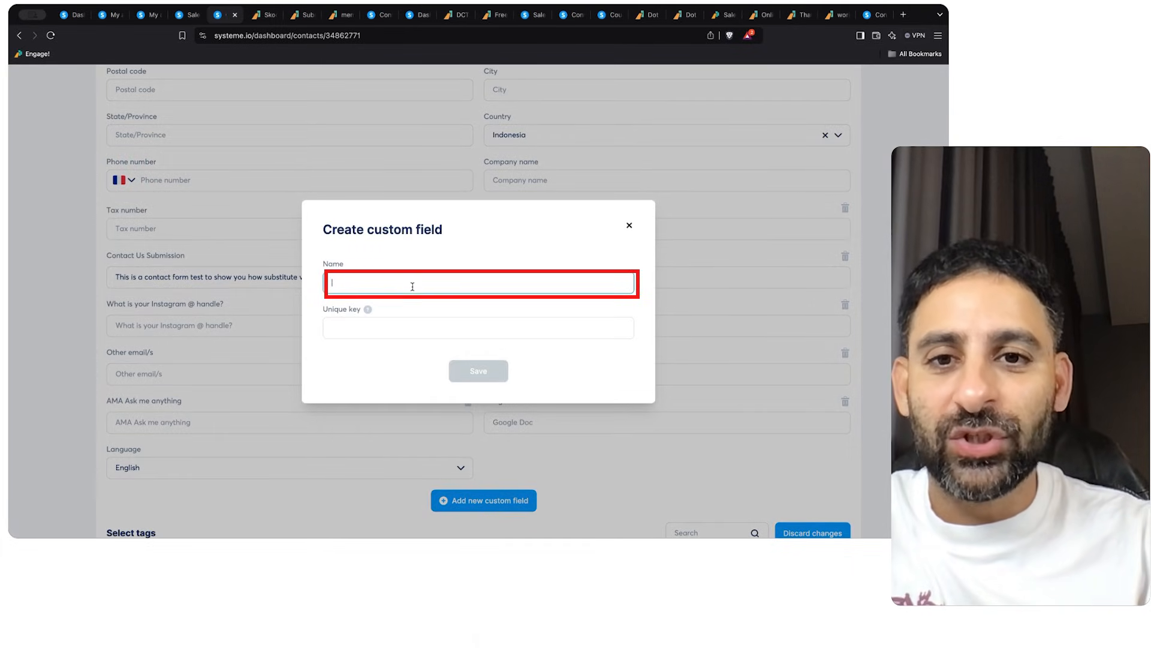
type("Coaching inform")
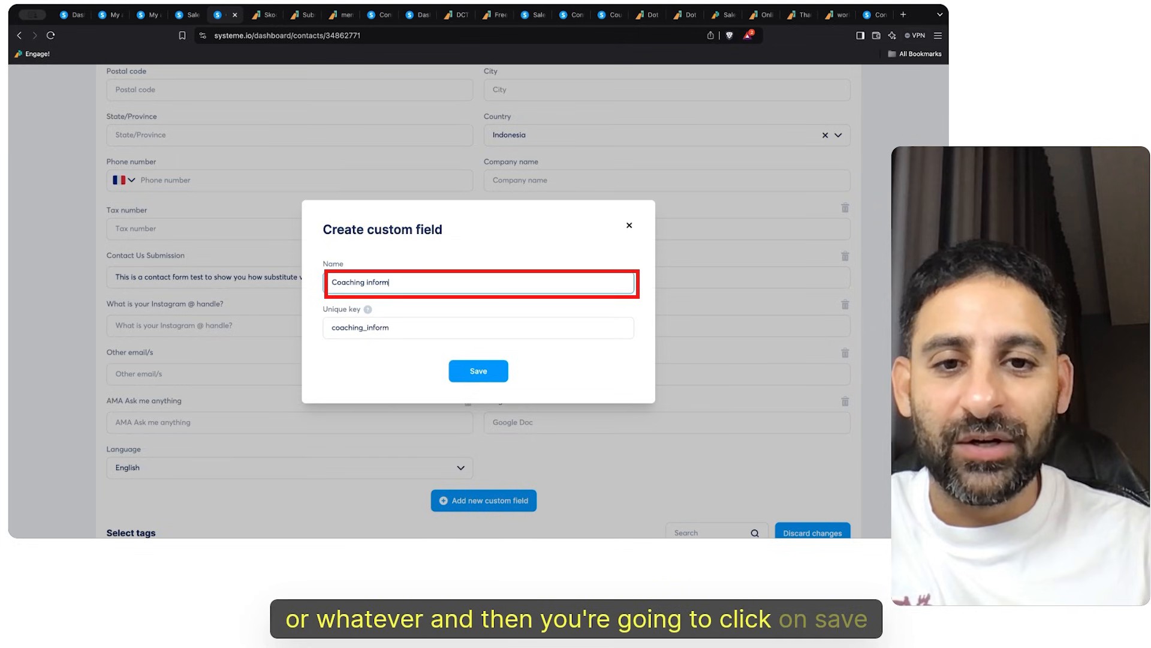
type("ation")
left_click(478, 371)
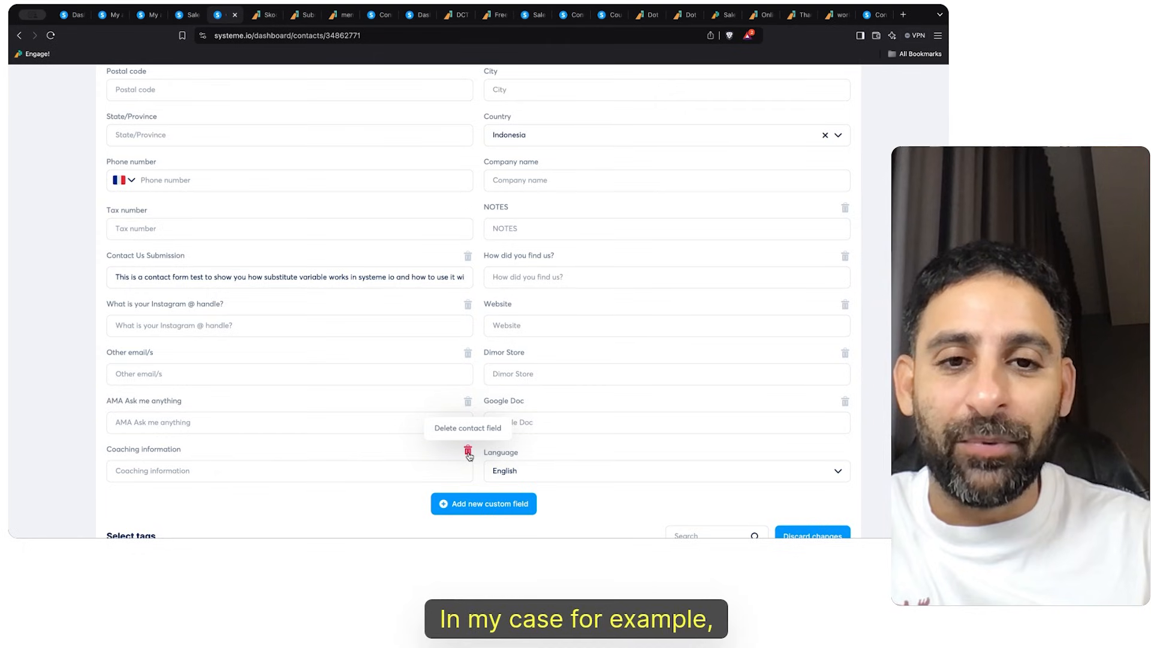
Delete the "Coaching information" custom field and confirm its removal from all contacts
left_click(468, 451)
left_click(567, 345)
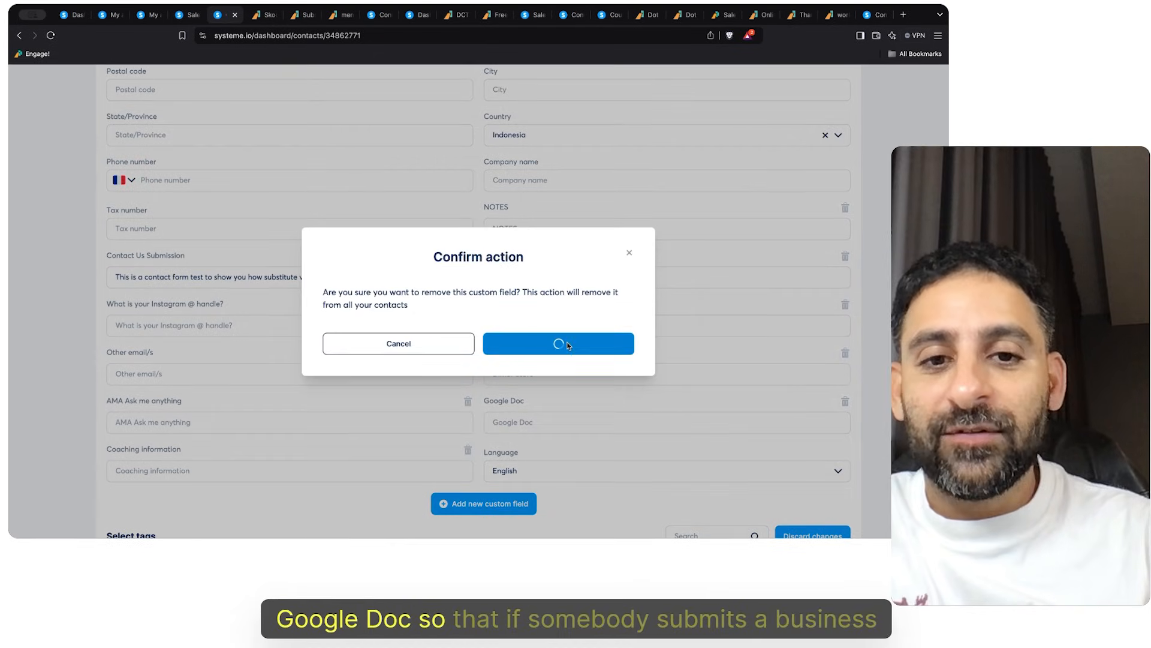
left_click(514, 422)
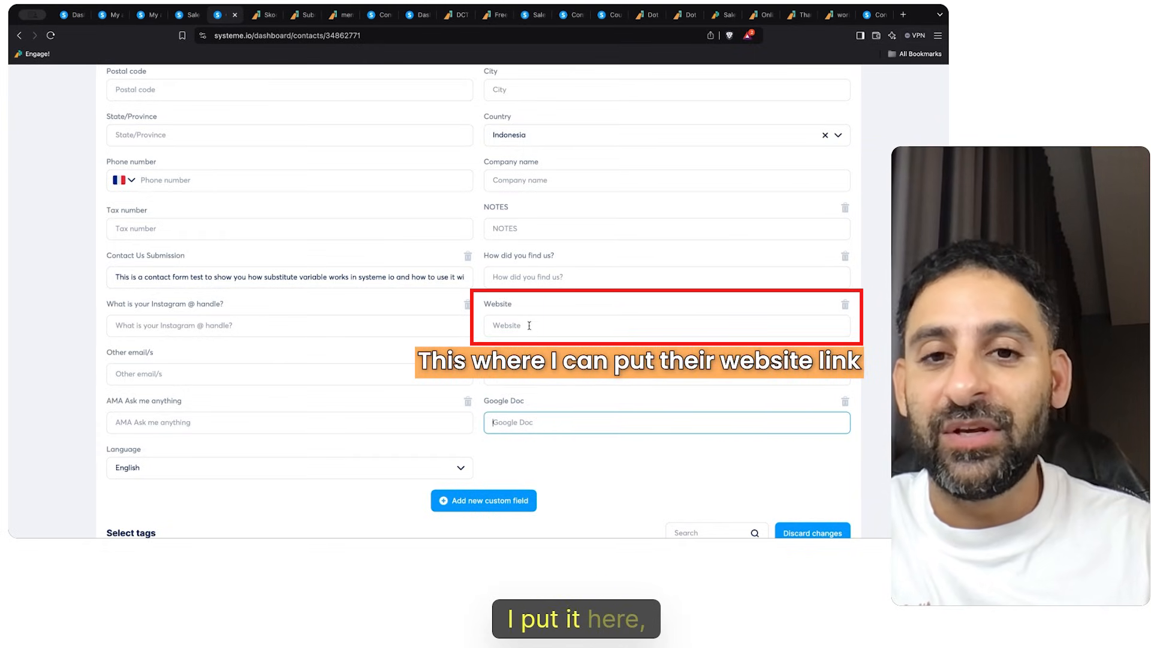
left_click(336, 324)
left_click(547, 277)
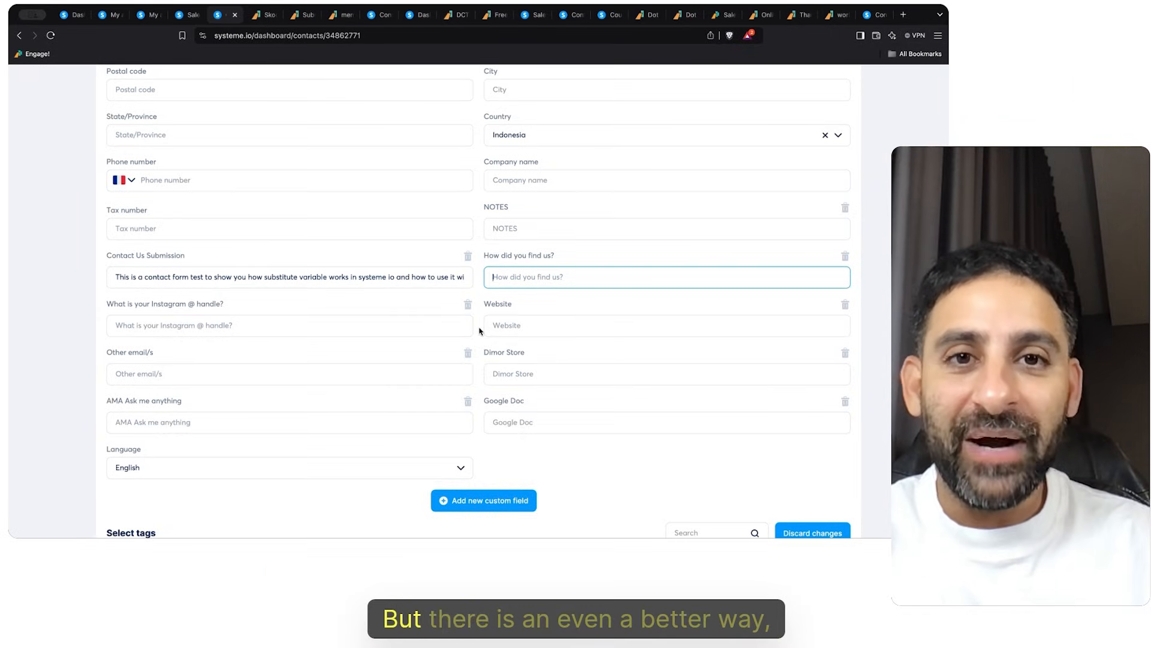
Copy the contact's email address from the summary at the start of the contact record
scroll(480, 331, "up", 2)
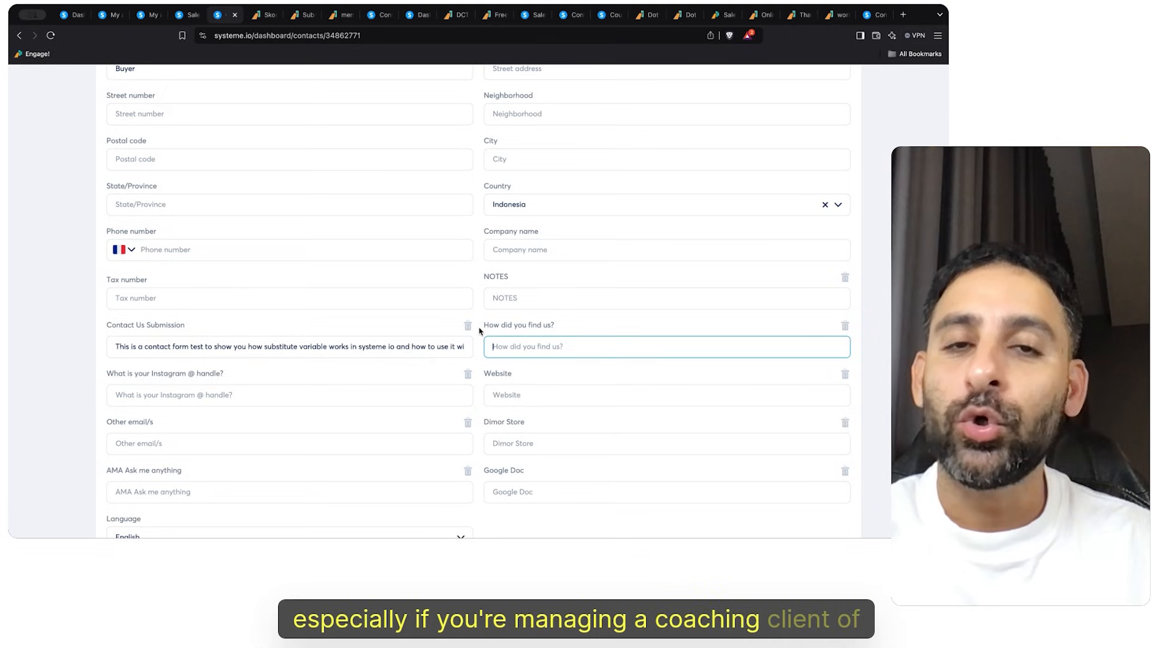
scroll(512, 181, "up", 6)
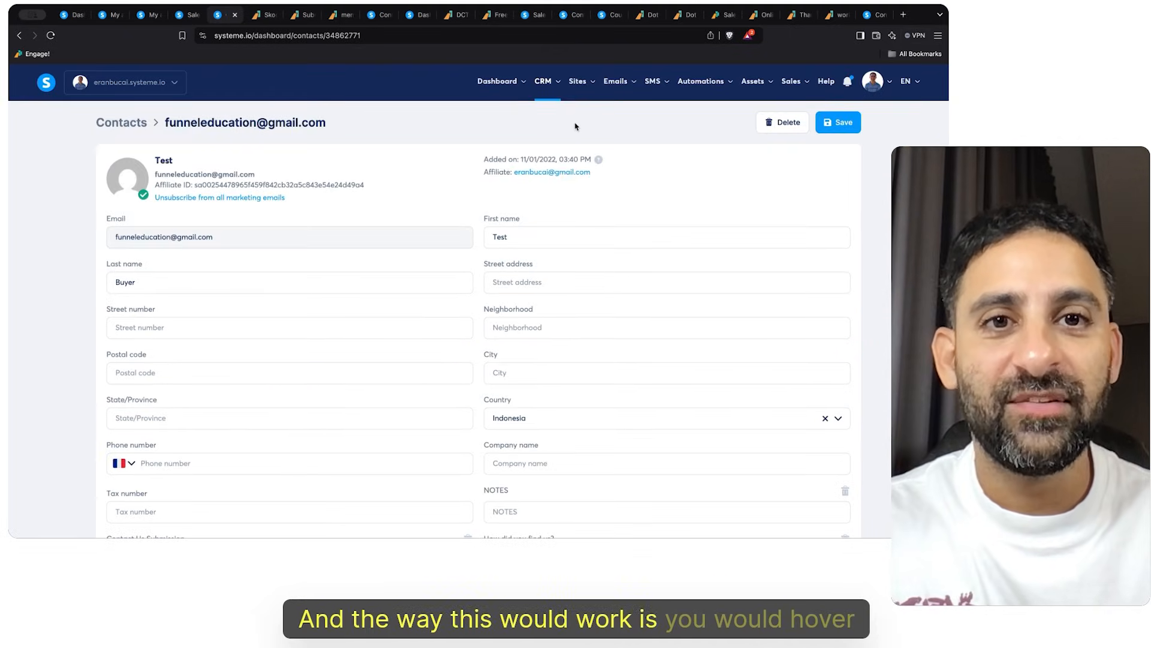
mouse_move(550, 86)
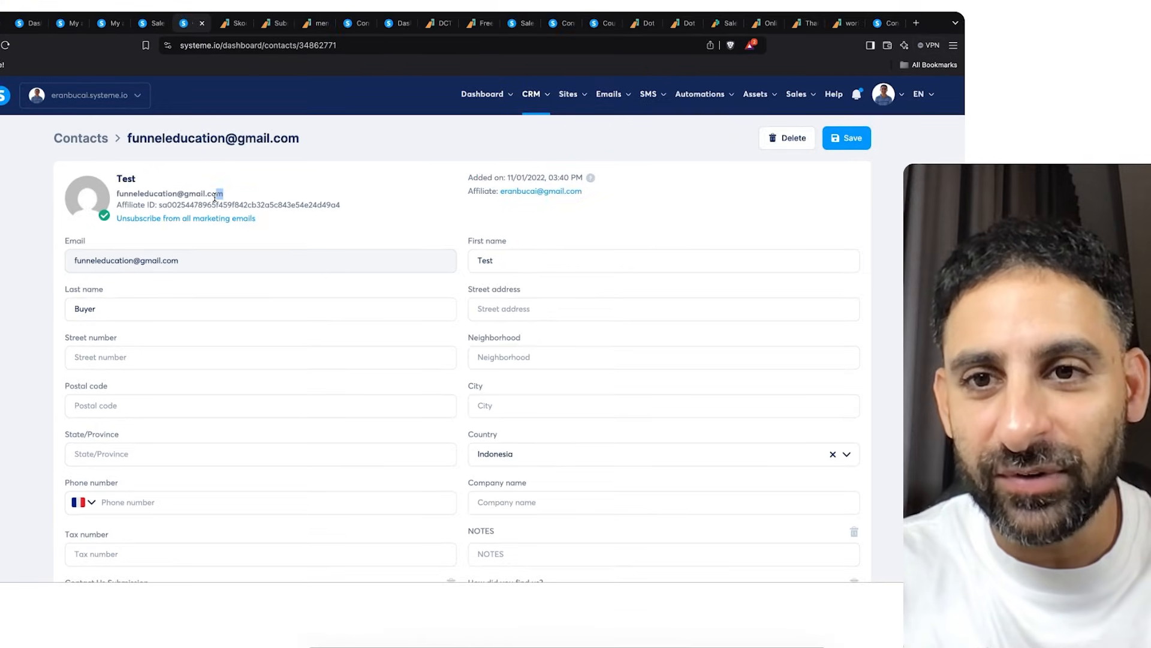
left_click_drag(152, 194, 115, 194)
key("super+c")
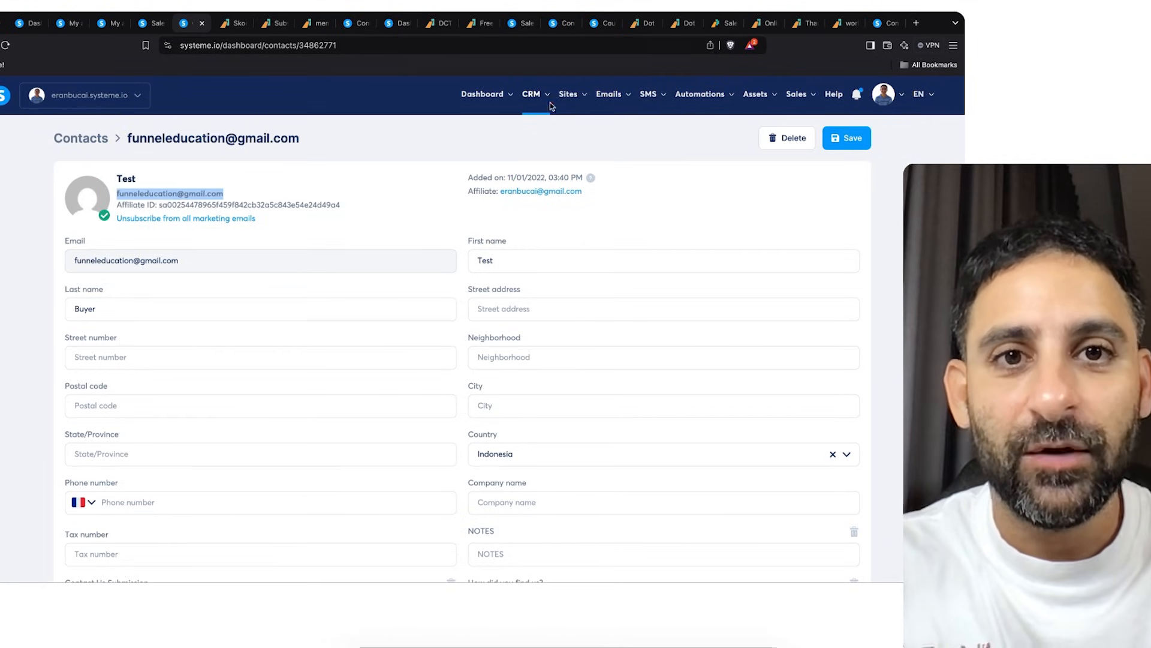
Start a new pipeline in the CRM and name it "Coaching Pipeline"
mouse_move(533, 99)
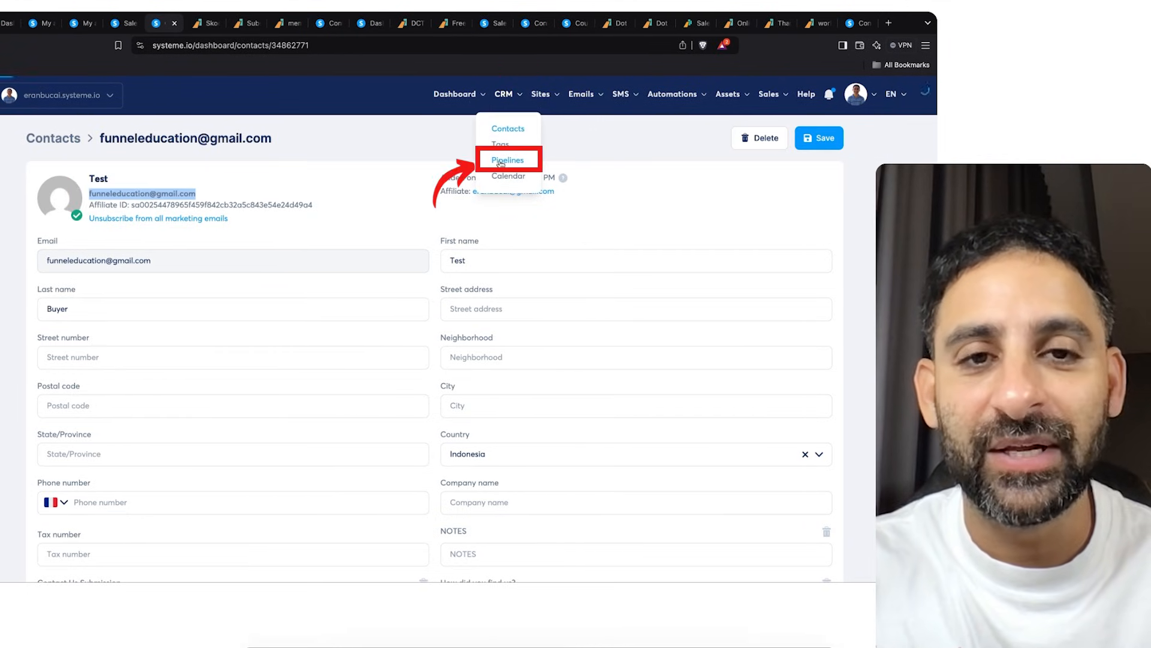
left_click(501, 161)
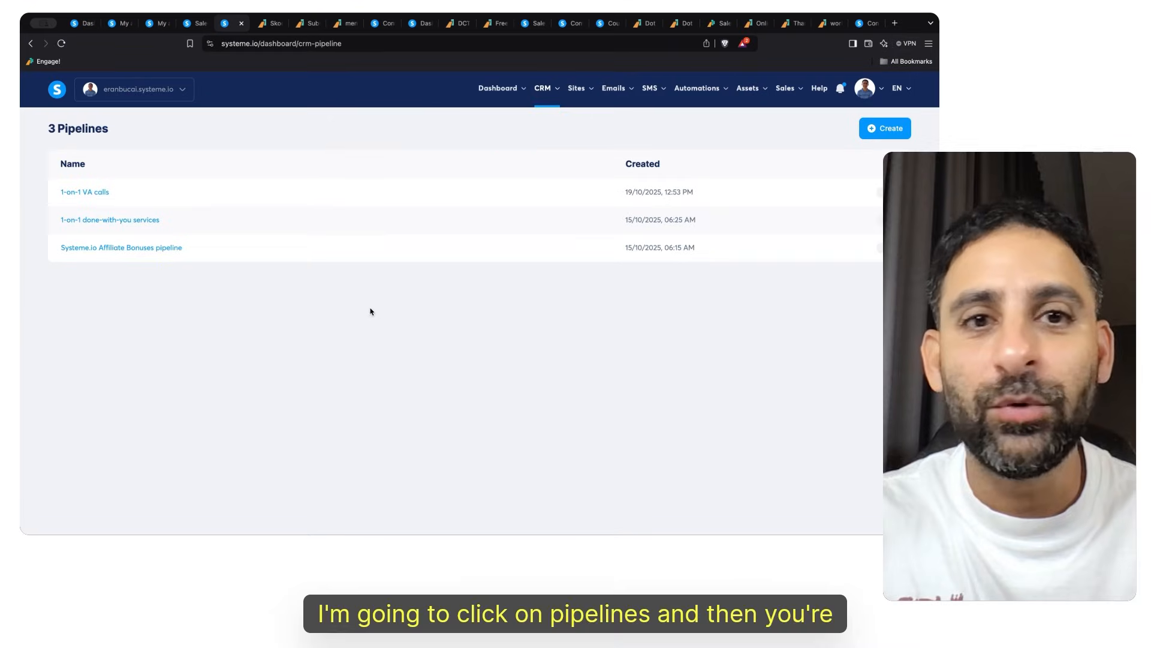
left_click(884, 135)
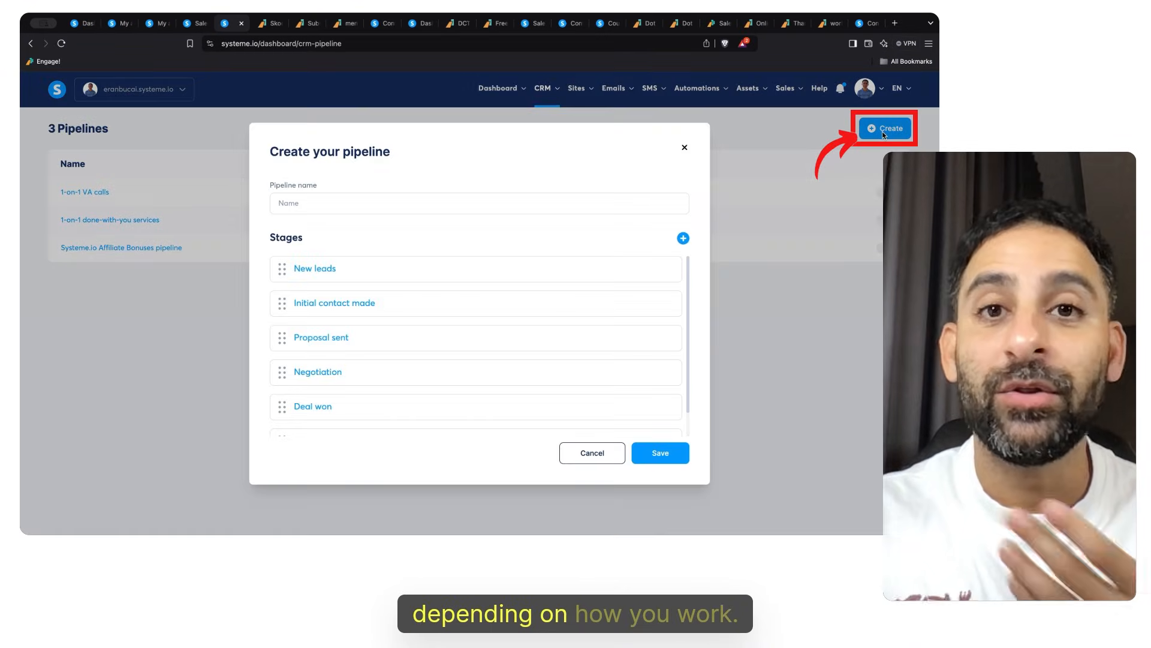
left_click(314, 206)
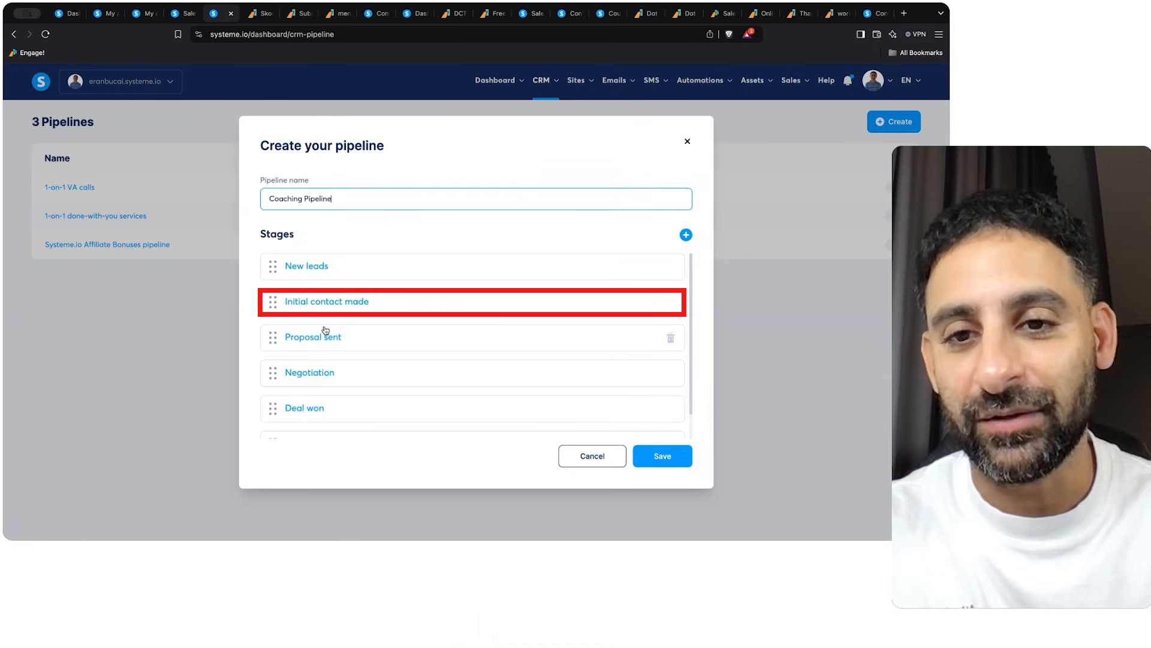
Rename the Negotiation stage to "Fulfillment" and place it after the Deal won stage
scroll(328, 372, "down", 1)
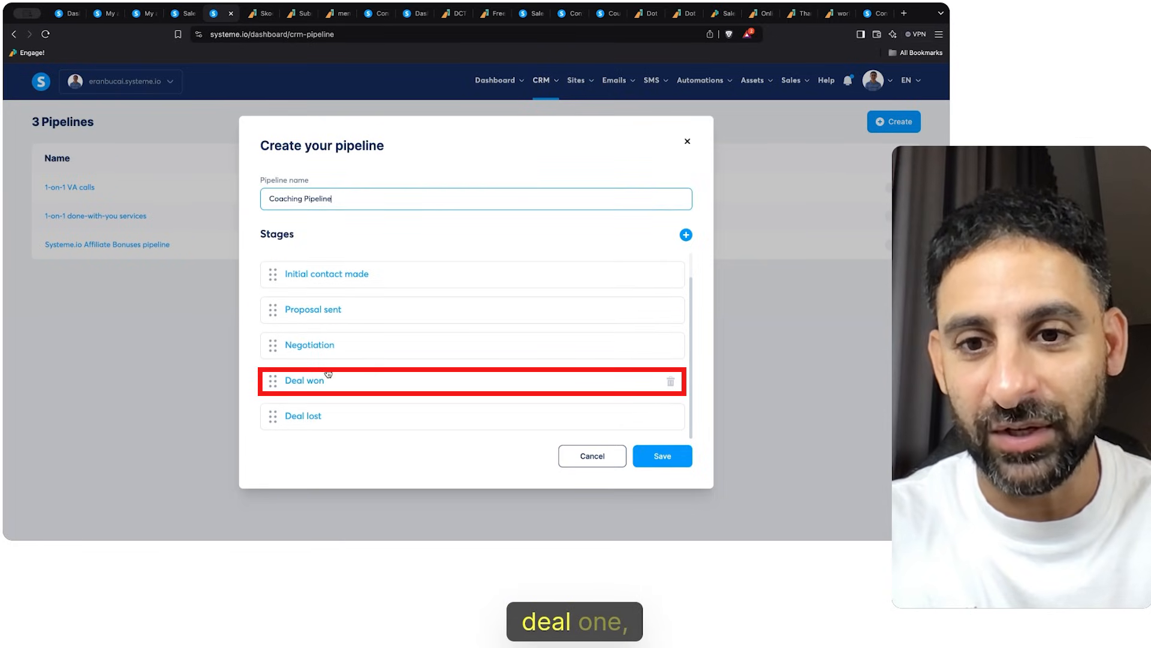
left_click(347, 345)
double_click(349, 345)
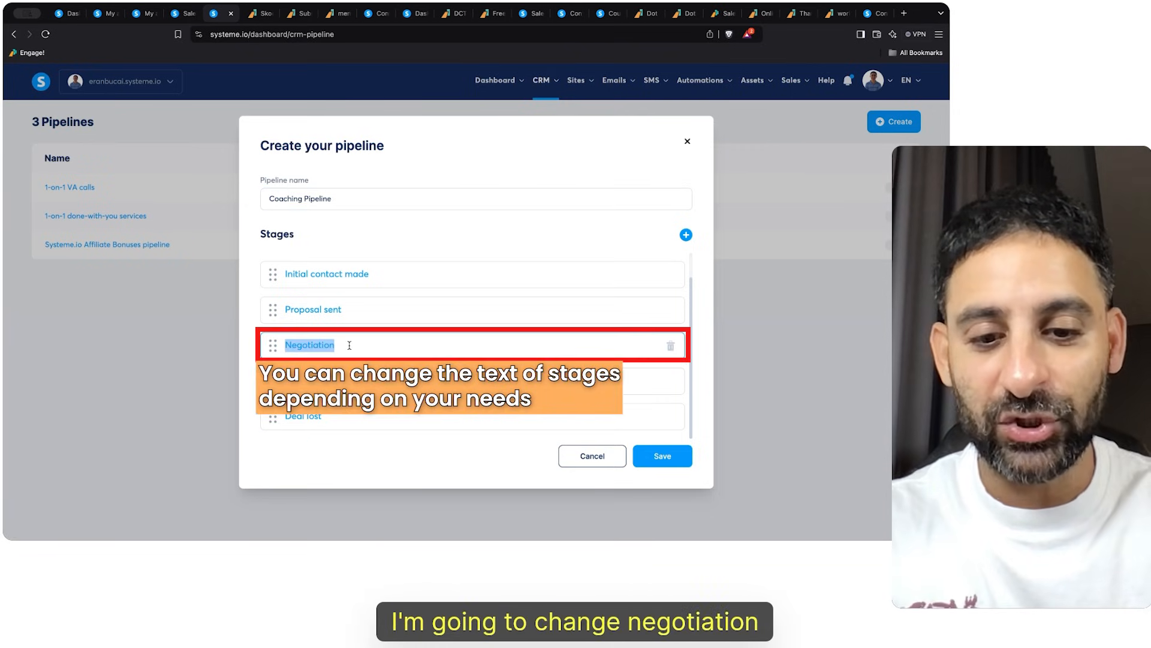
type("Fulfillment")
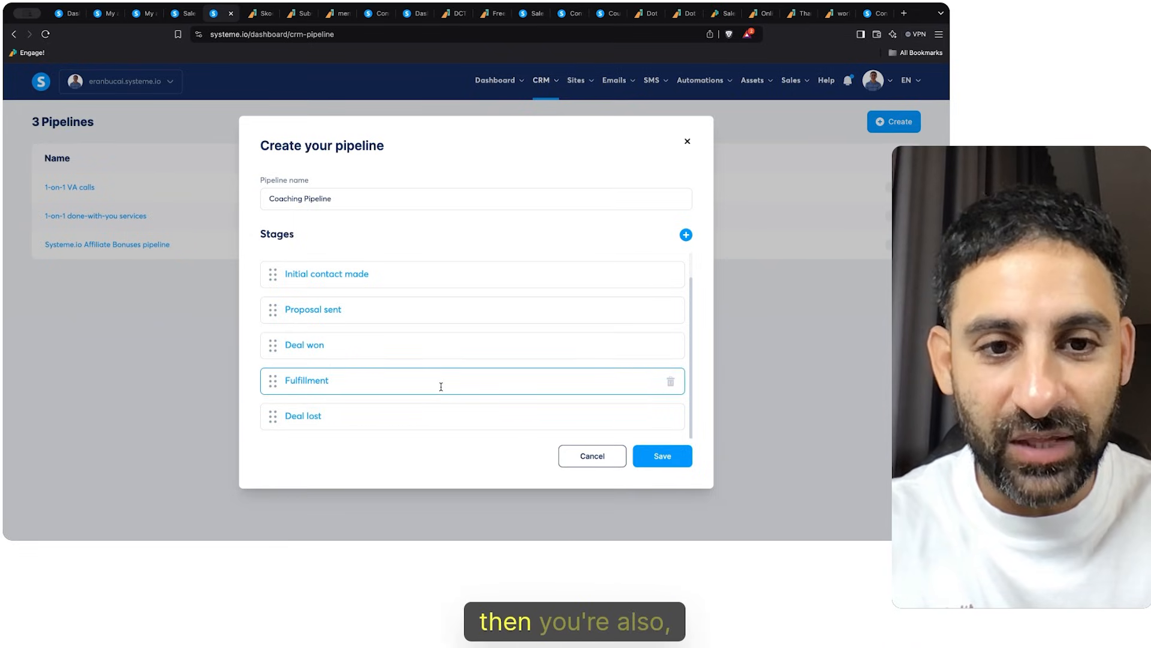
Rename the Deal lost stage to "Completed"
left_click(356, 416)
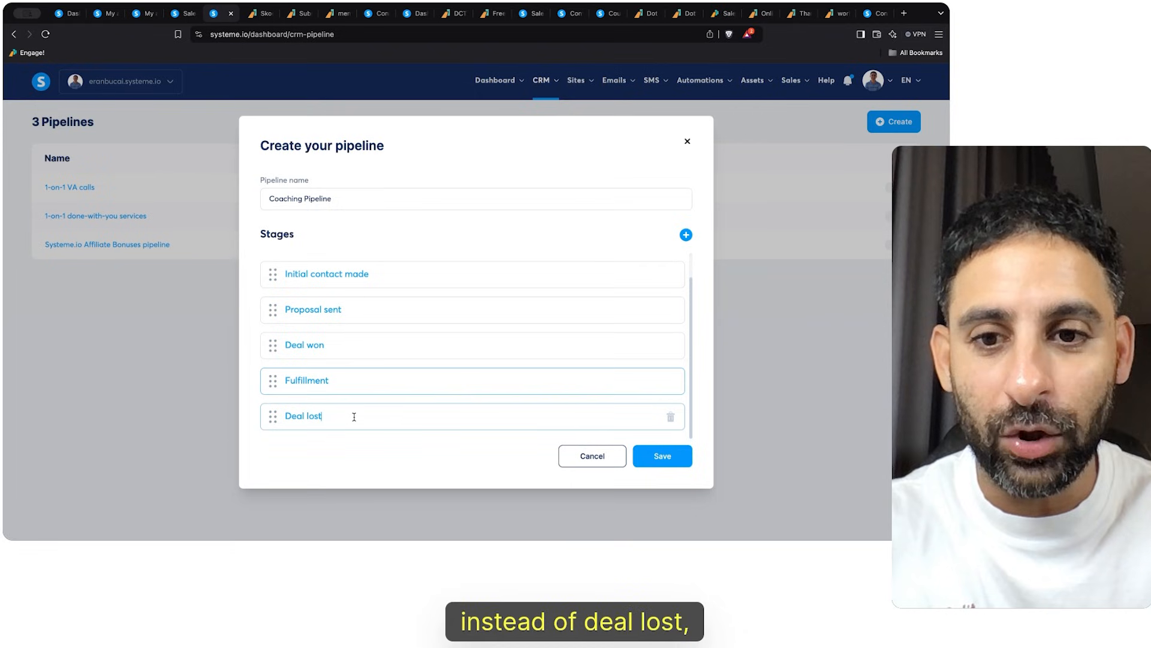
triple_click(355, 417)
type("C")
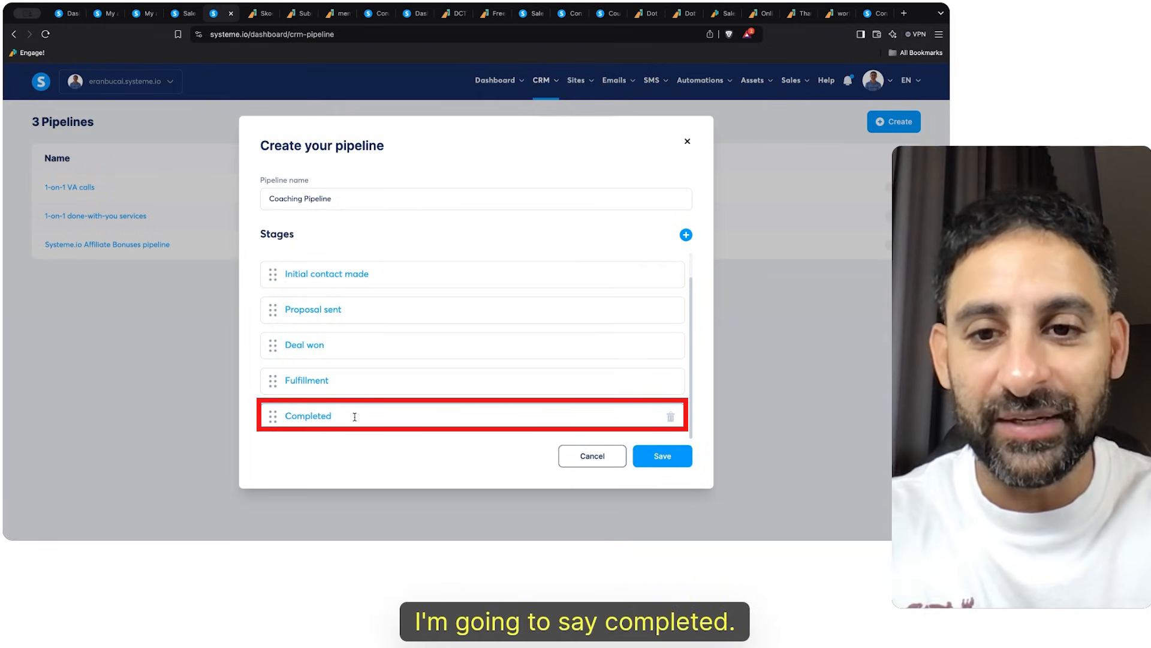
type("ompleted")
Delete the Proposal sent and Deal won stages from the new pipeline
scroll(424, 411, "up", 2)
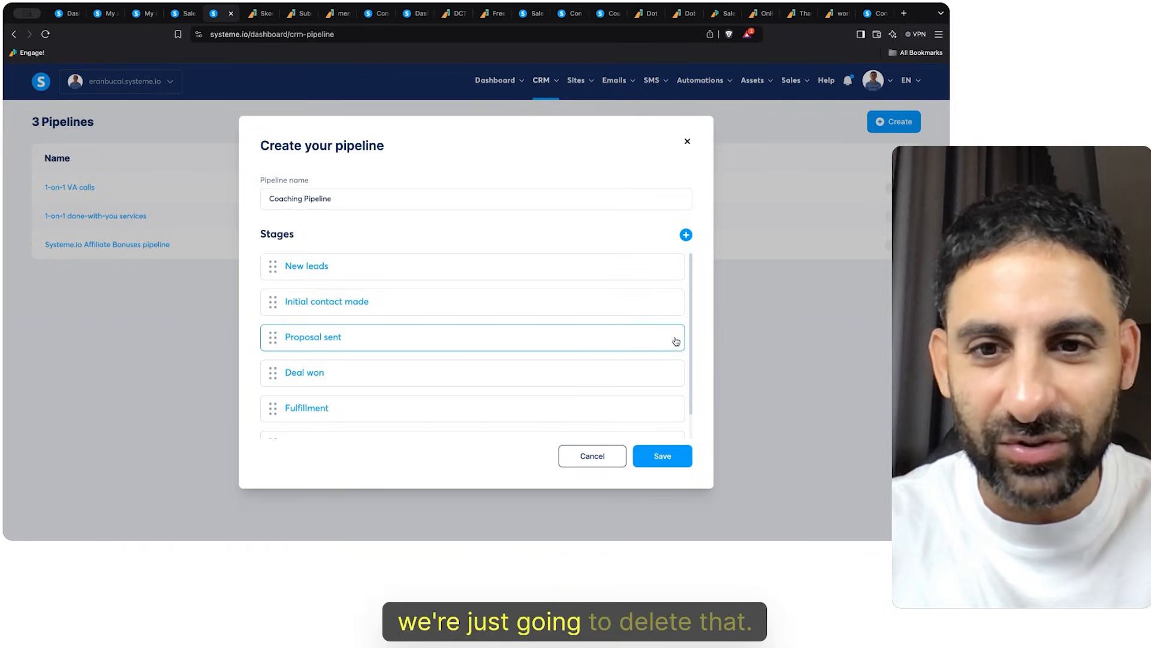
left_click(672, 338)
left_click(583, 338)
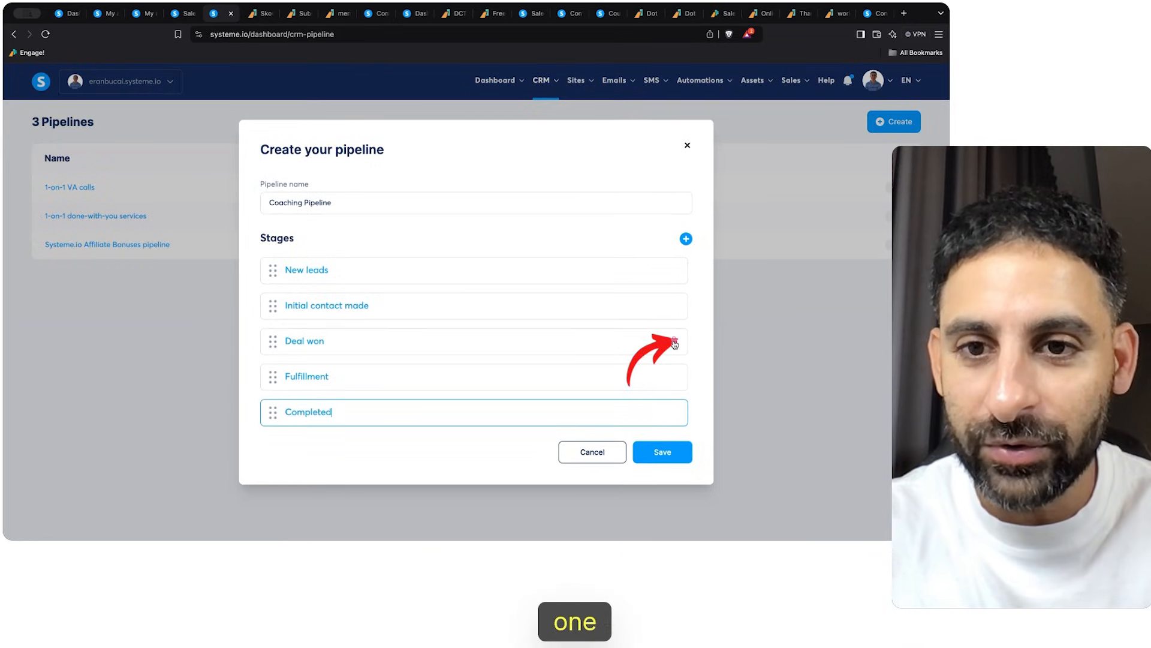
left_click(673, 340)
left_click(583, 337)
Rename the Initial contact made stage to "Booked call"
left_click(494, 325)
key("super+a")
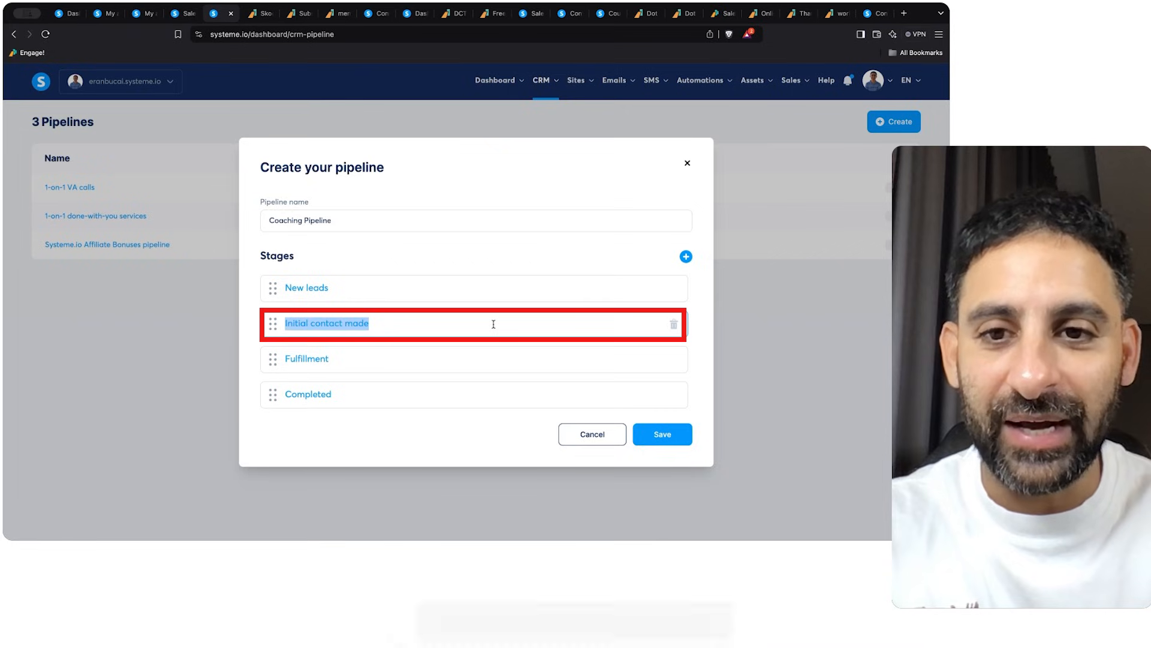
type("Booked call")
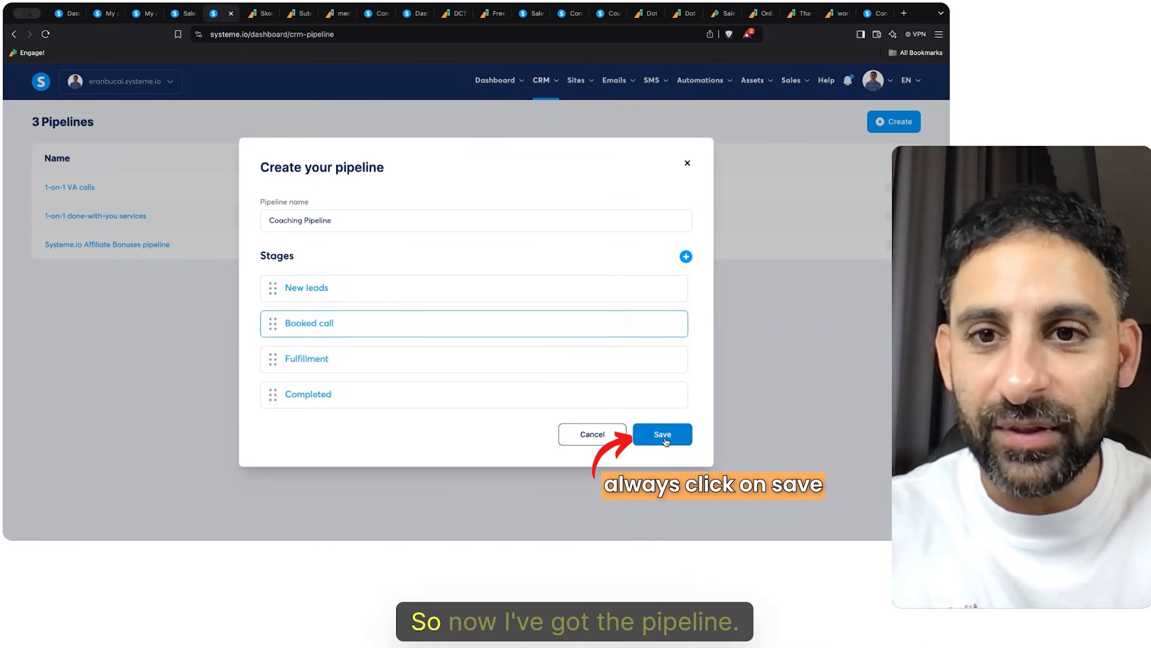
Save the new pipeline and open the Coaching Pipeline's stage board
left_click(662, 434)
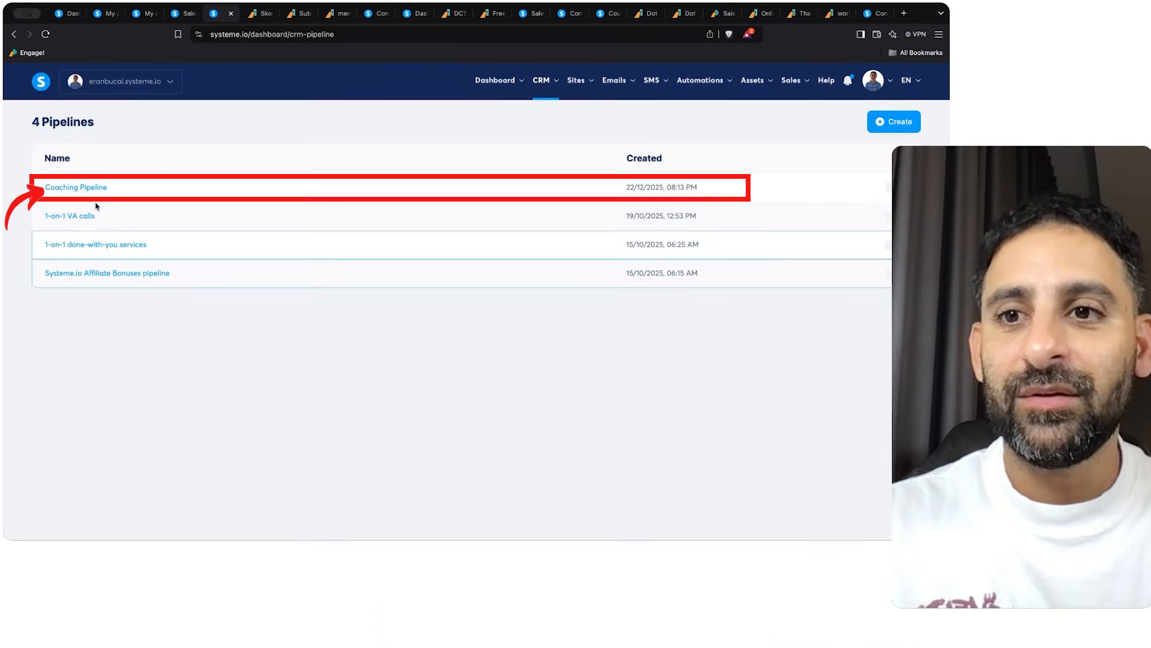
left_click(89, 191)
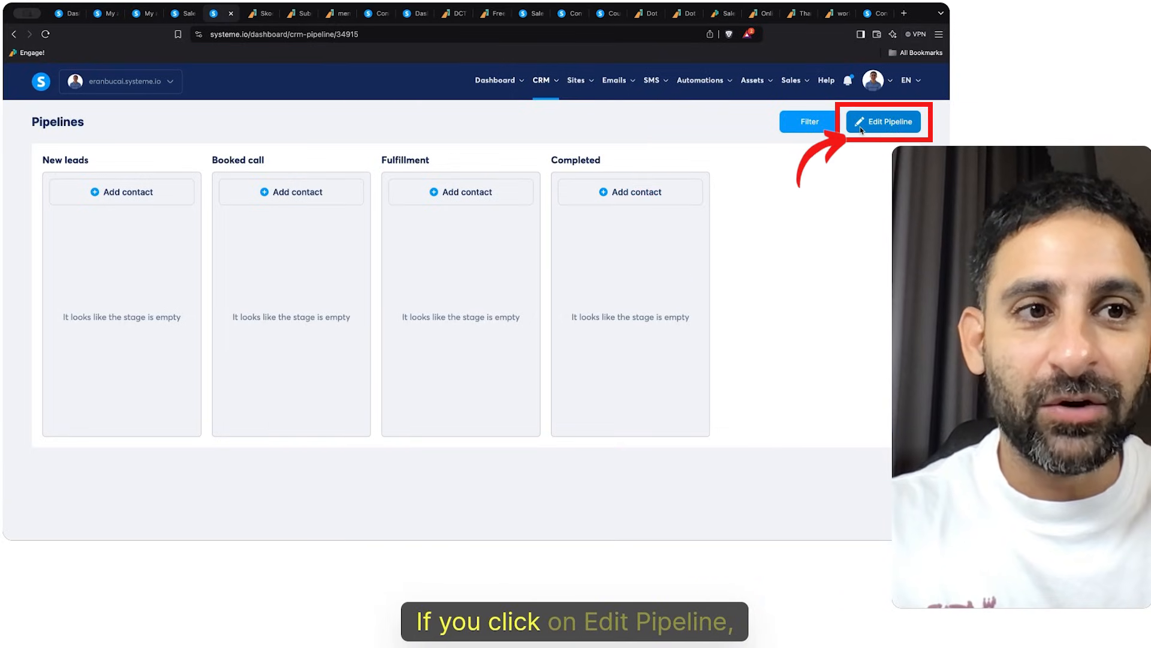
left_click(883, 121)
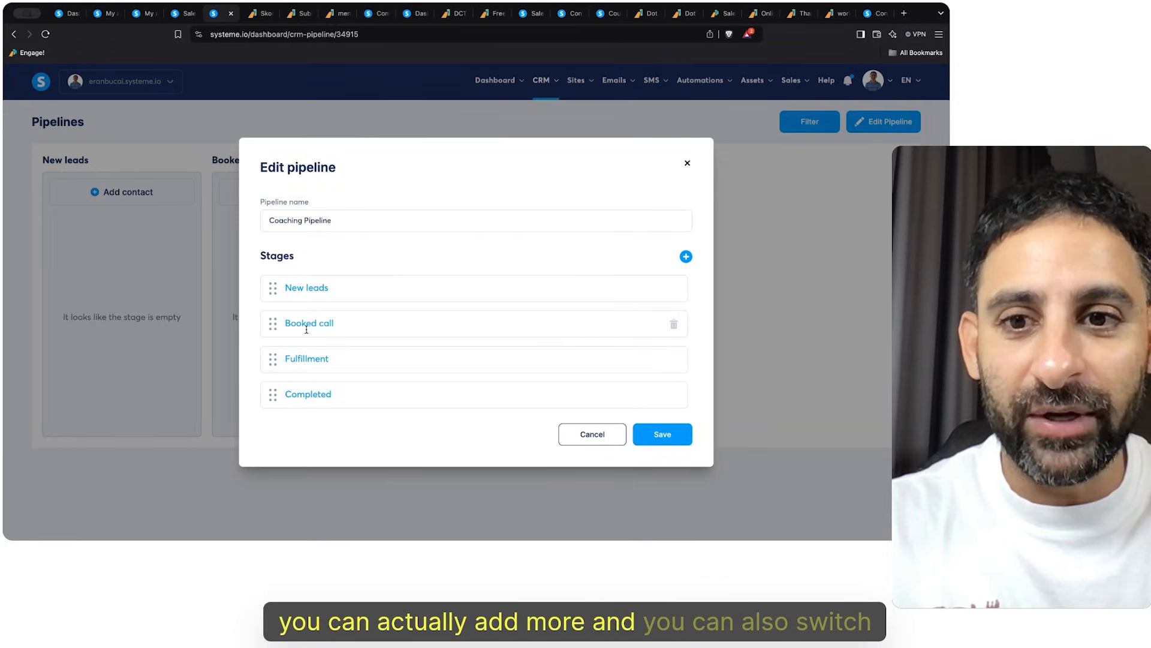
mouse_move(290, 327)
left_mouse_down()
mouse_move(289, 360)
mouse_move(290, 327)
left_mouse_up()
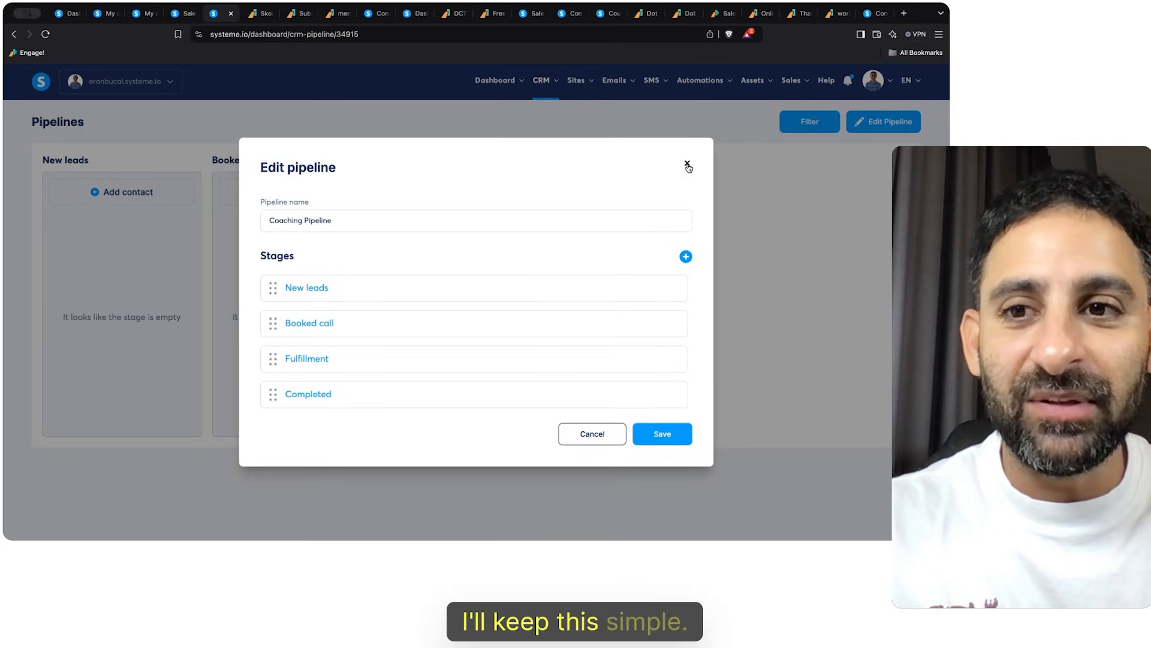
left_click(687, 164)
left_click(94, 198)
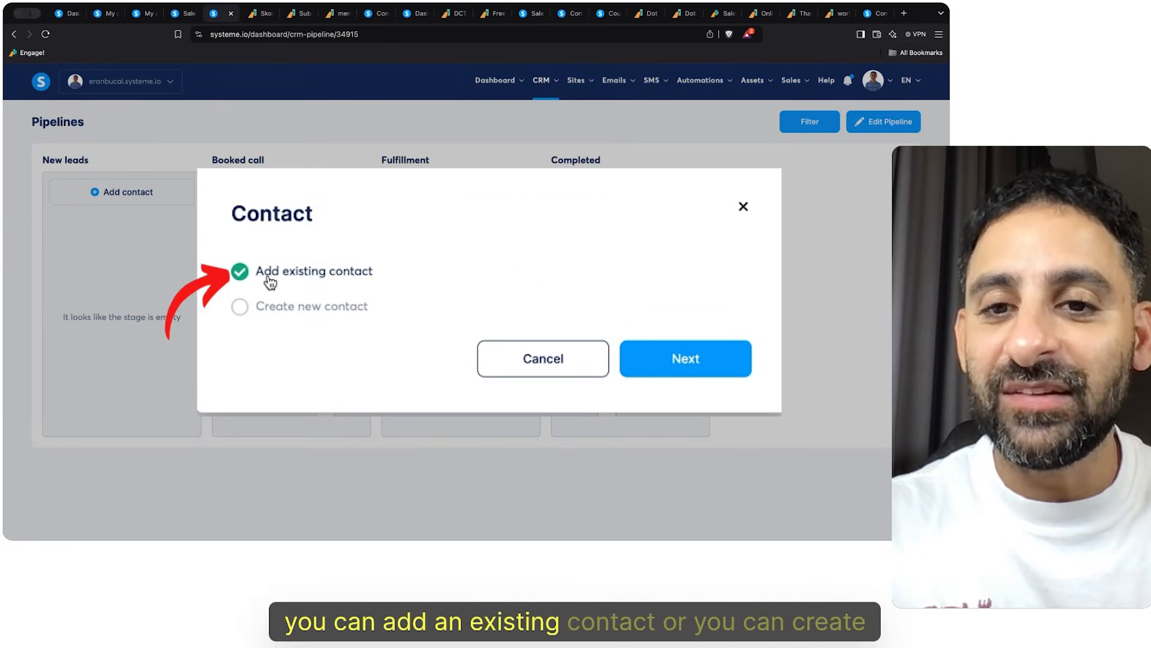
left_click(246, 311)
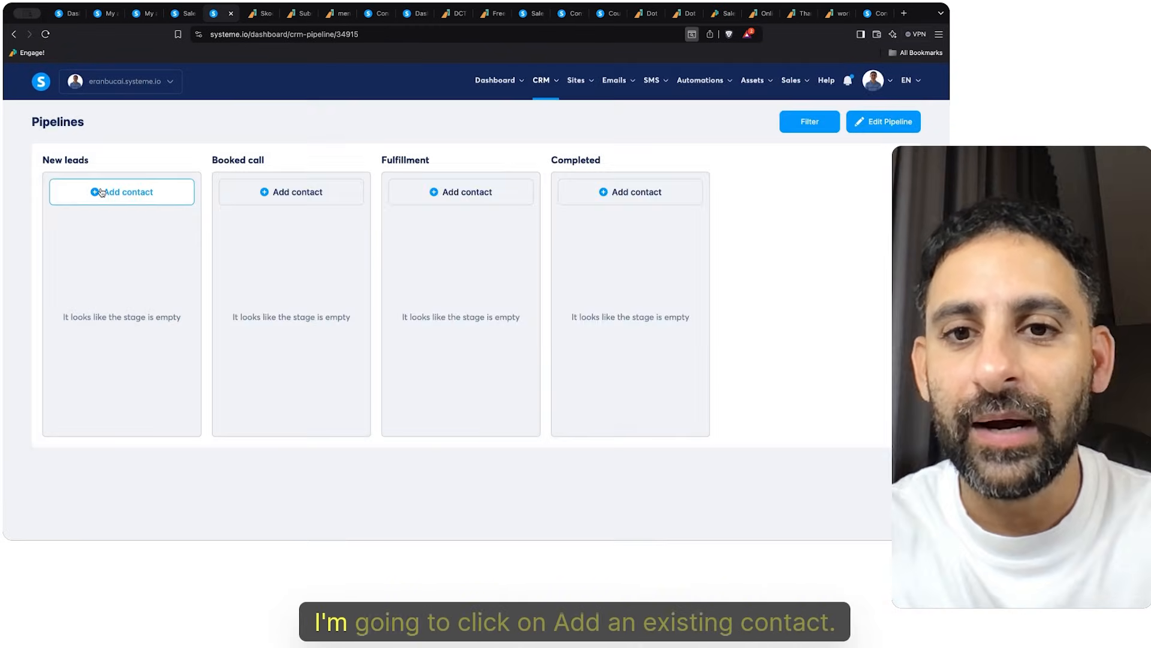
Add an existing contact to the New leads stage, finding it by the contact's e-mail address
left_click(102, 192)
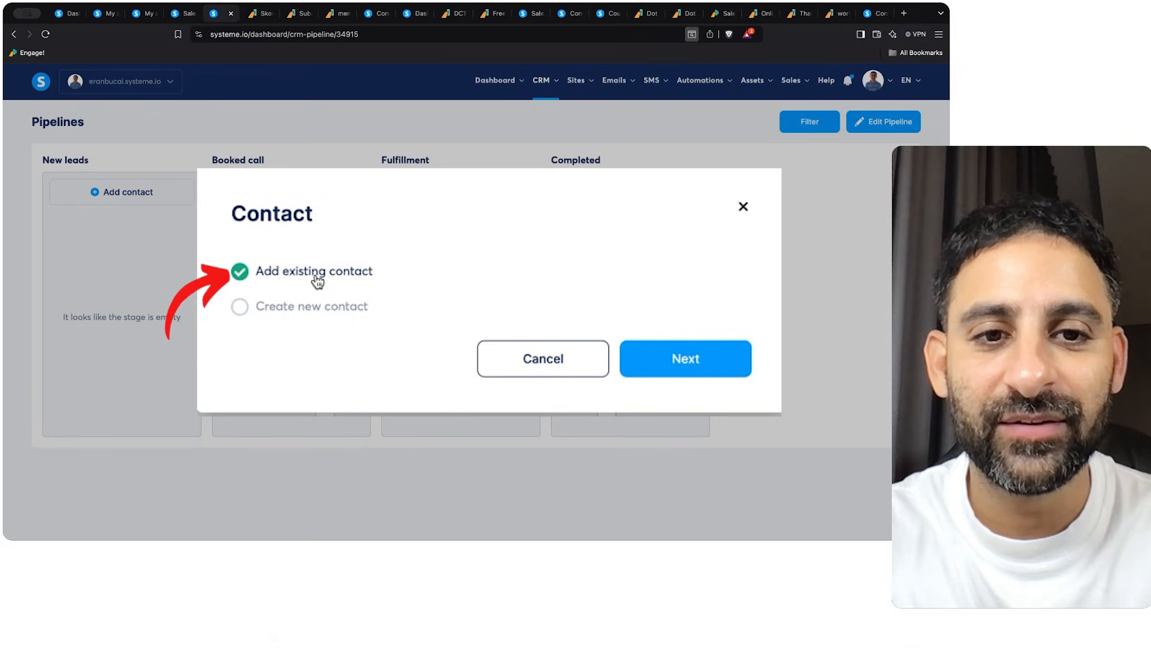
left_click(695, 359)
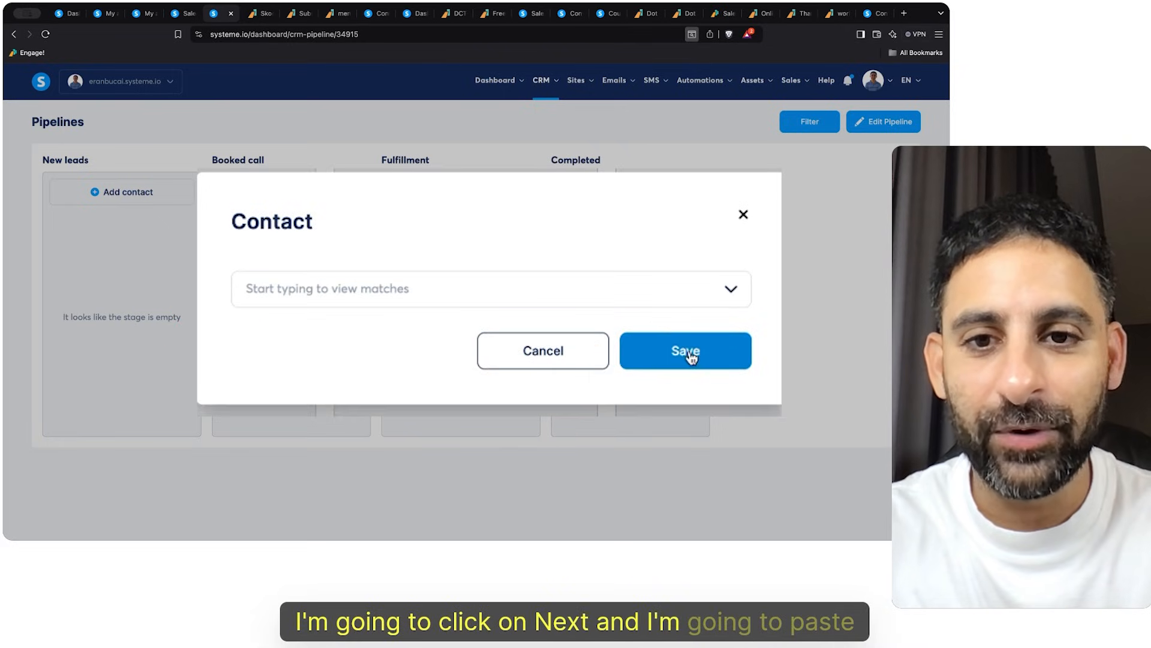
left_click(542, 292)
key("super+v")
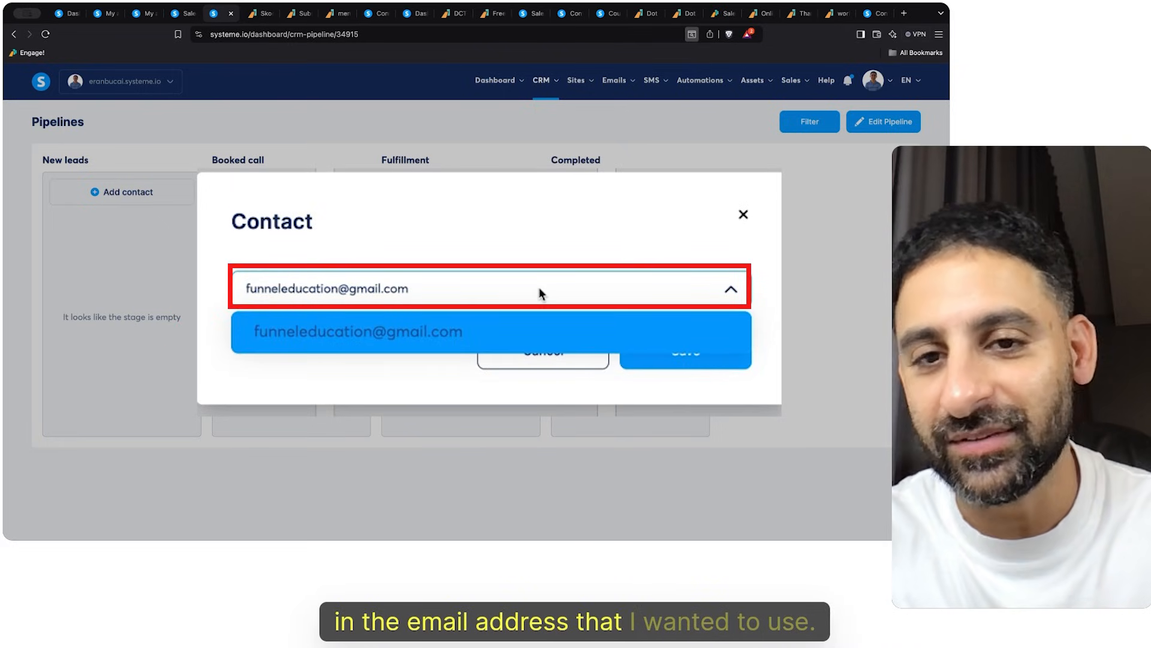
left_click(392, 337)
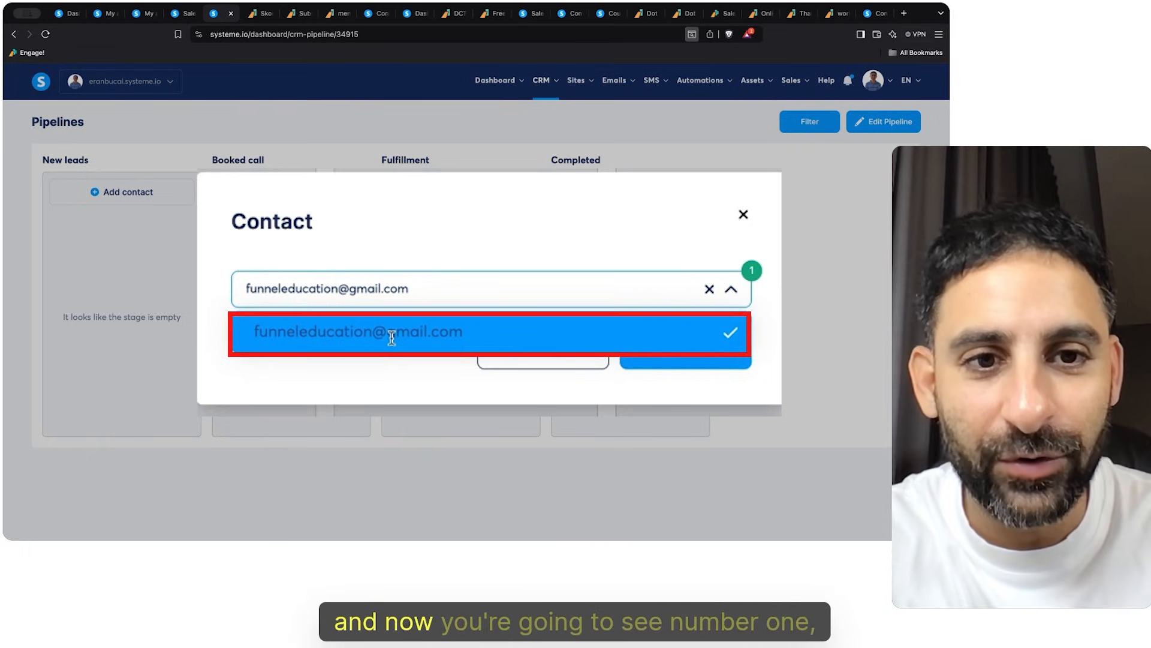
left_click(380, 386)
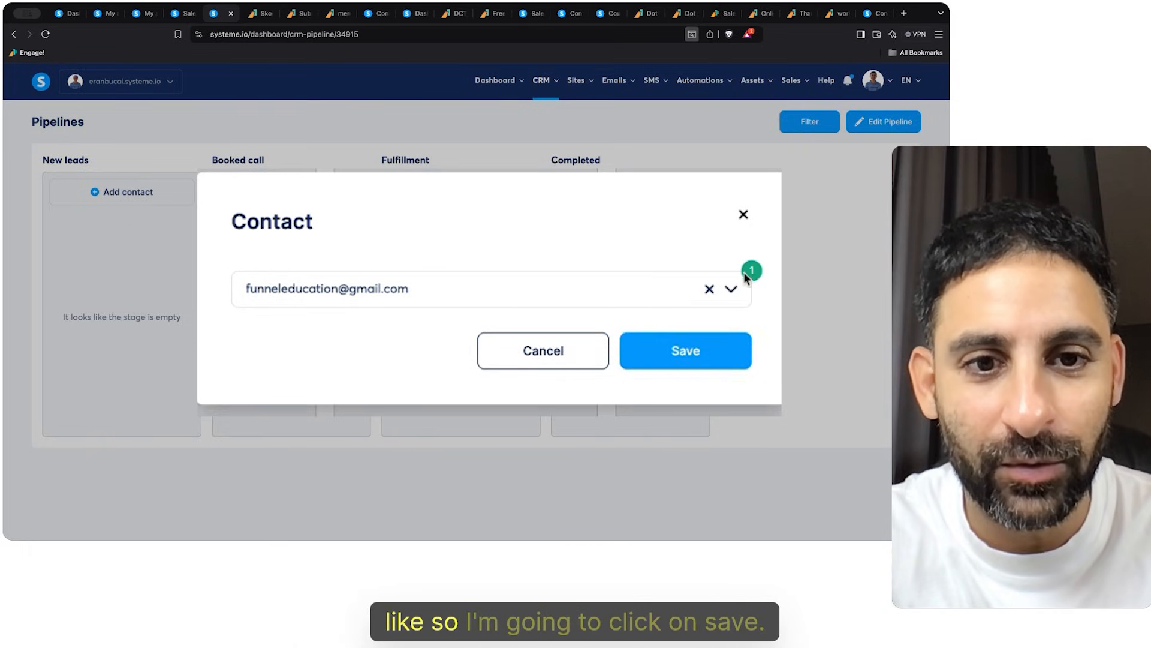
left_click(684, 353)
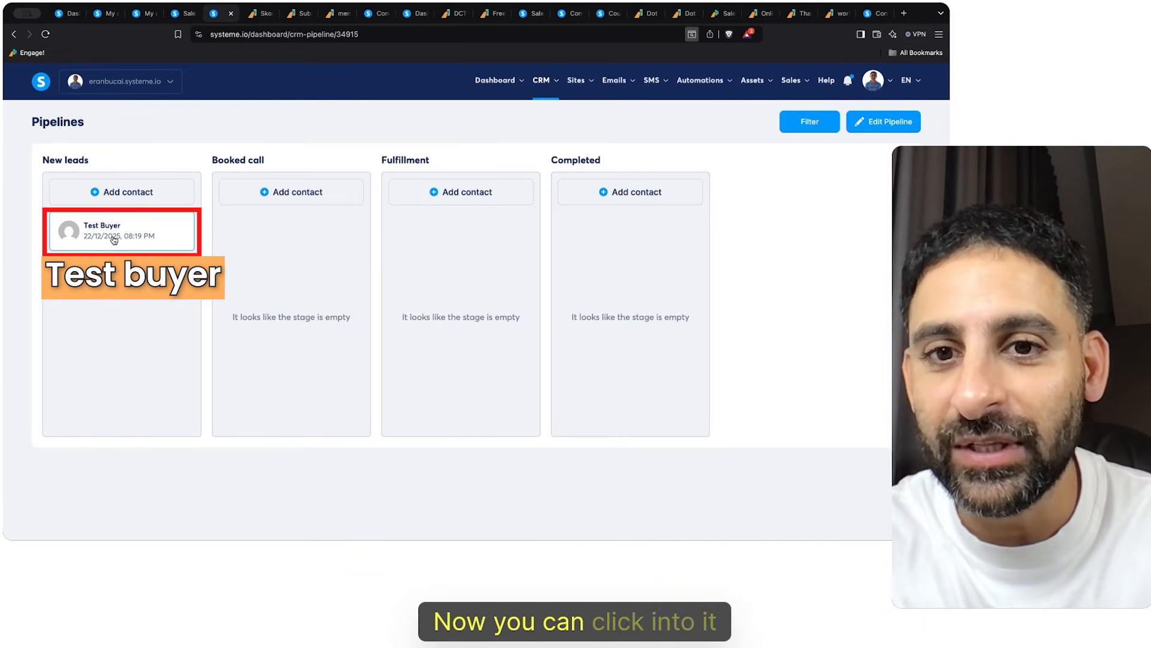
View the info card of the contact in New leads and its full contact profile, then return to the pipeline
left_click(84, 235)
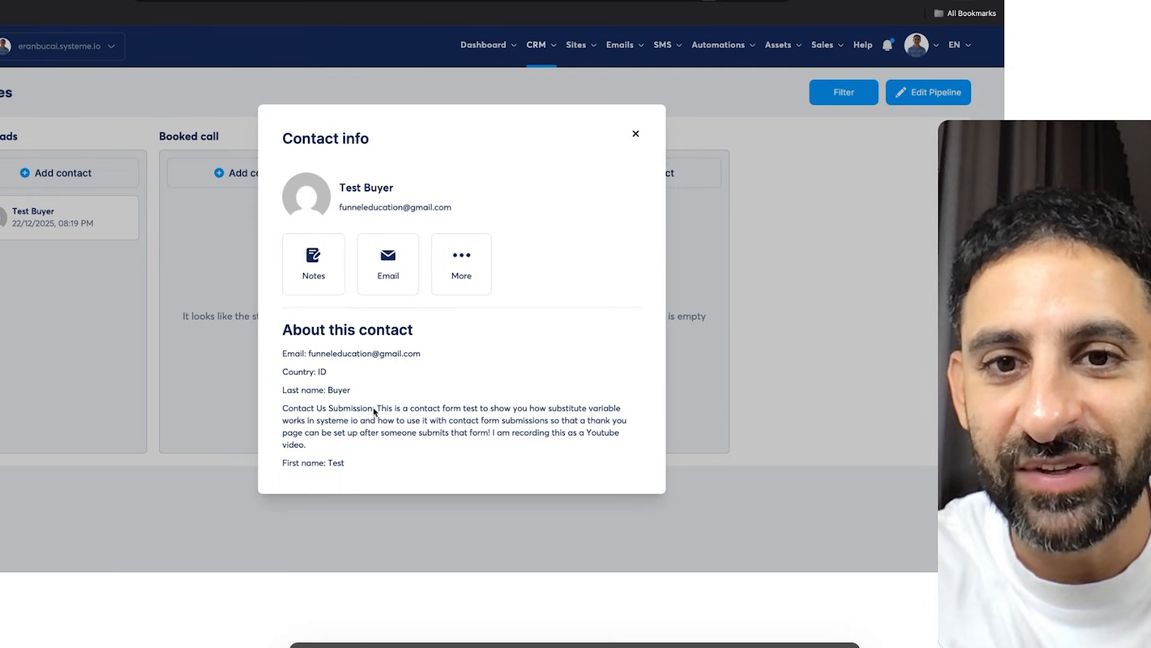
left_click(461, 275)
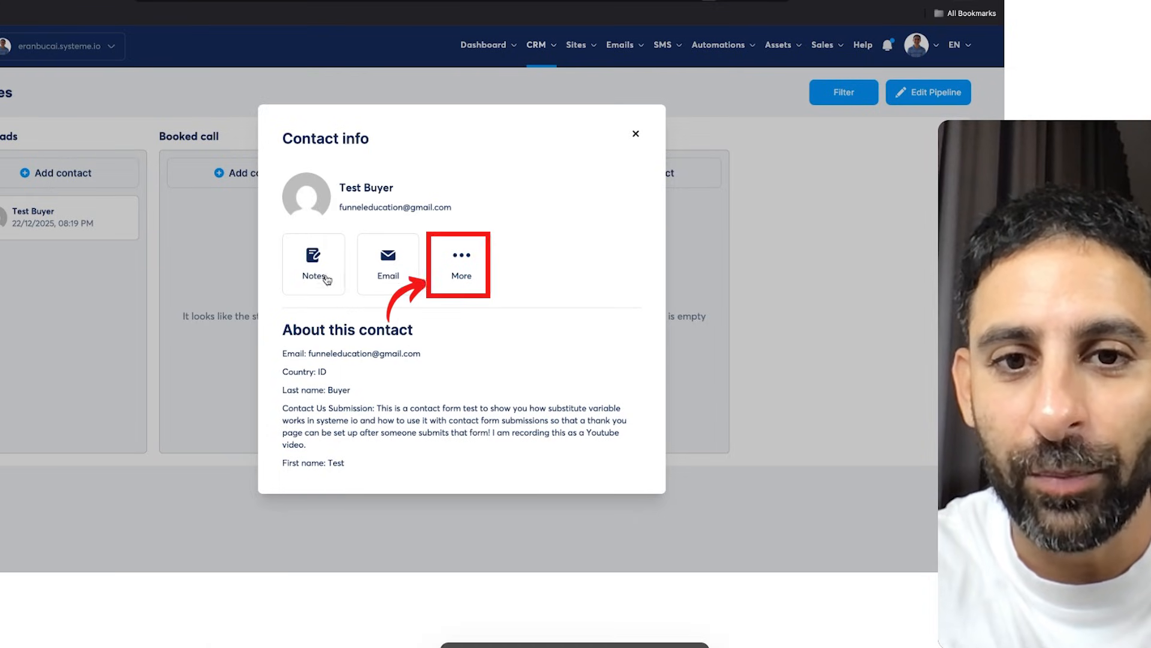
left_click(469, 271)
left_click(456, 332)
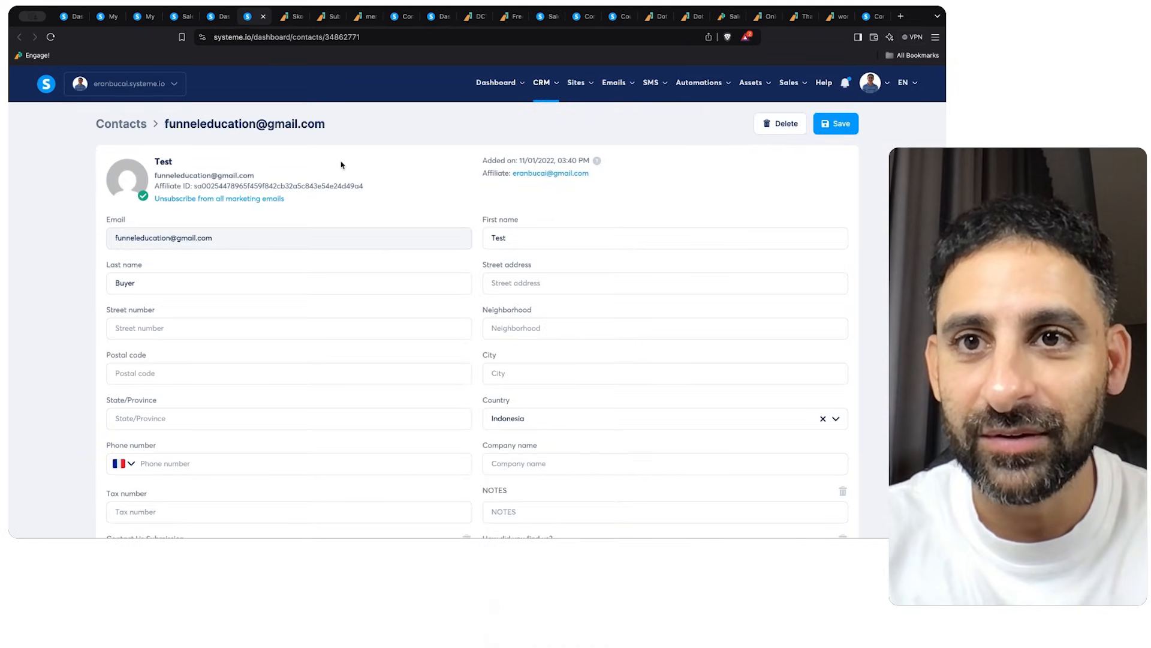
left_click(263, 18)
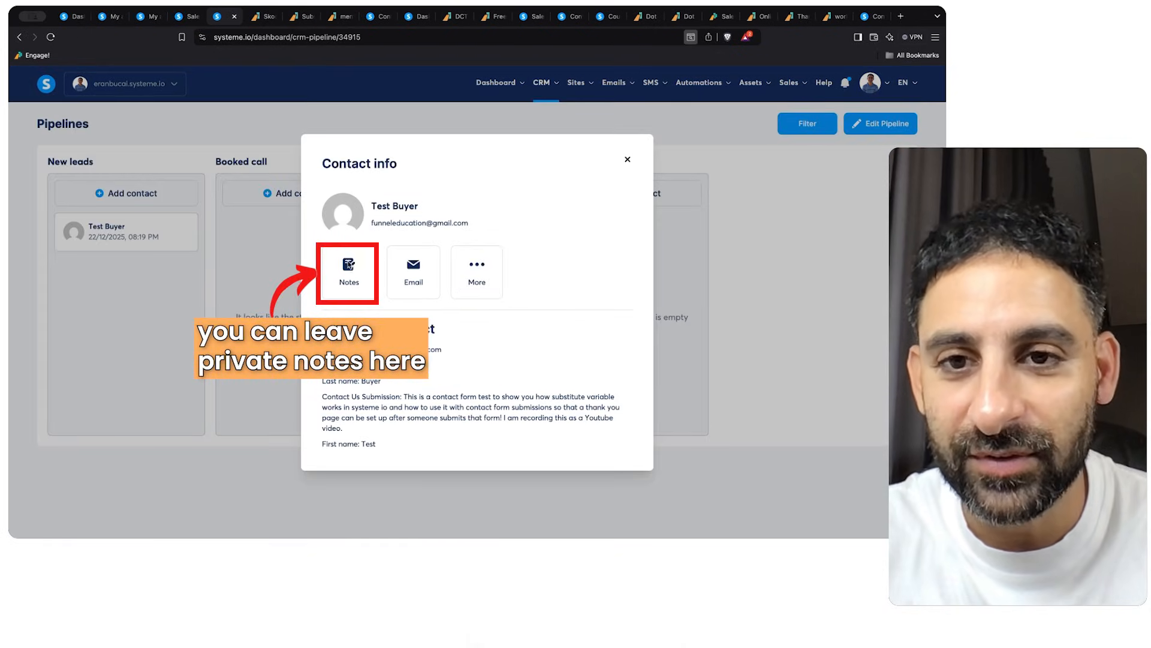
Save a note on the contact reading "22 December 2025 = did a discovery call and .a..asdasfasf"
left_click(352, 273)
left_click(417, 234)
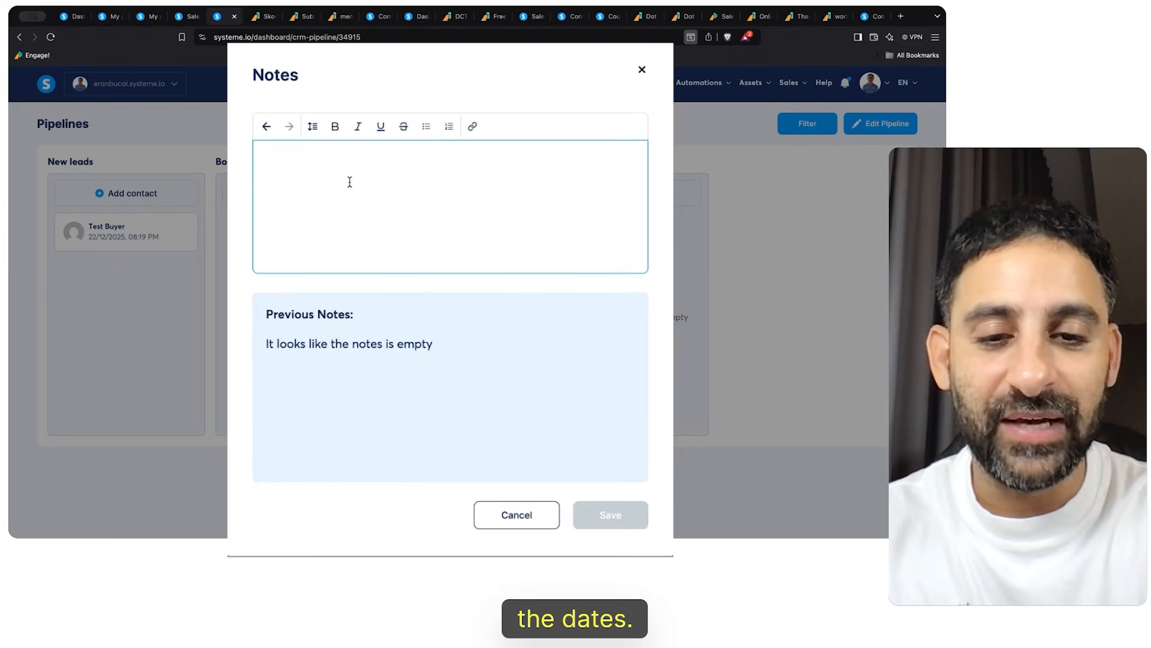
type("22 D")
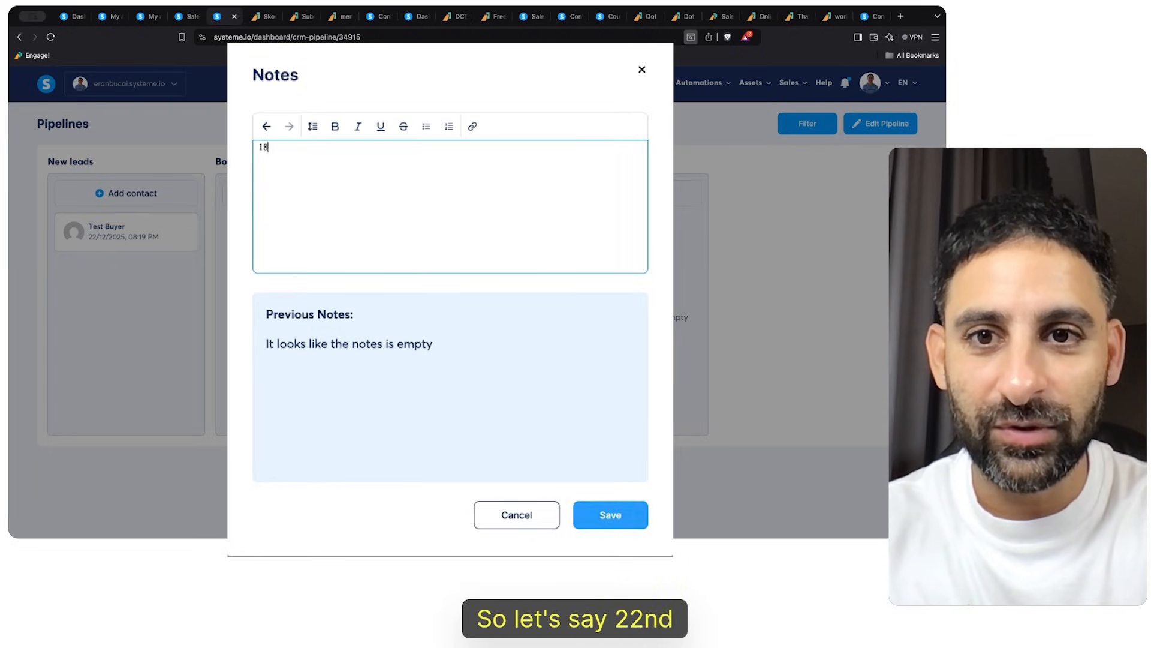
type("ecember 2025")
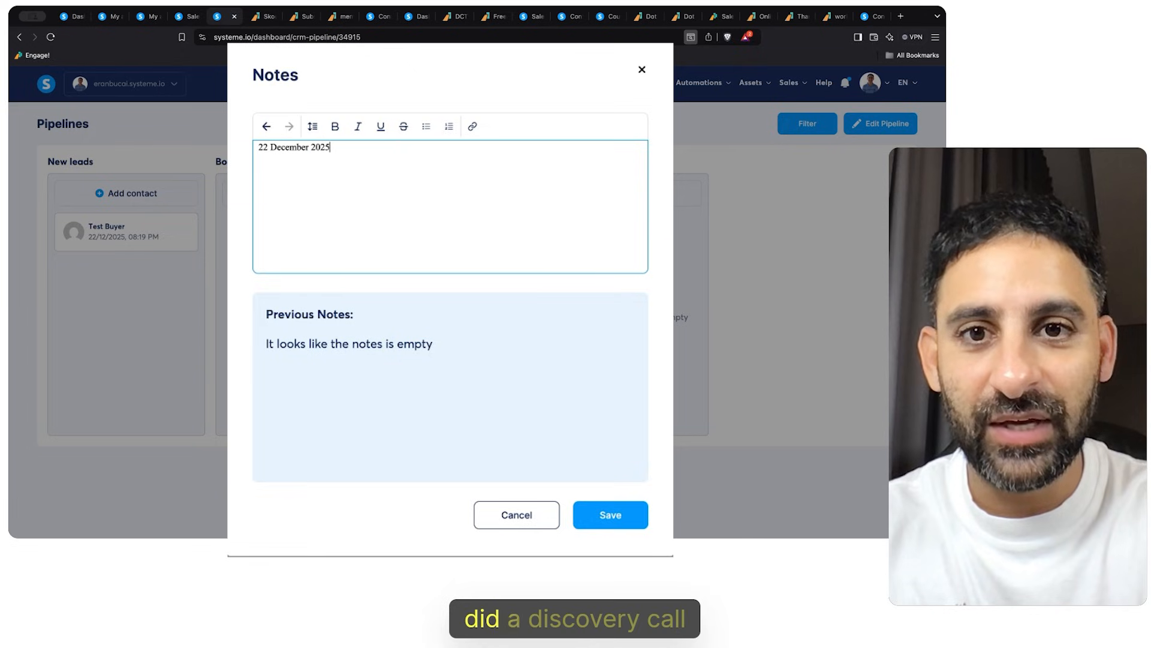
type(" = did a discovery ")
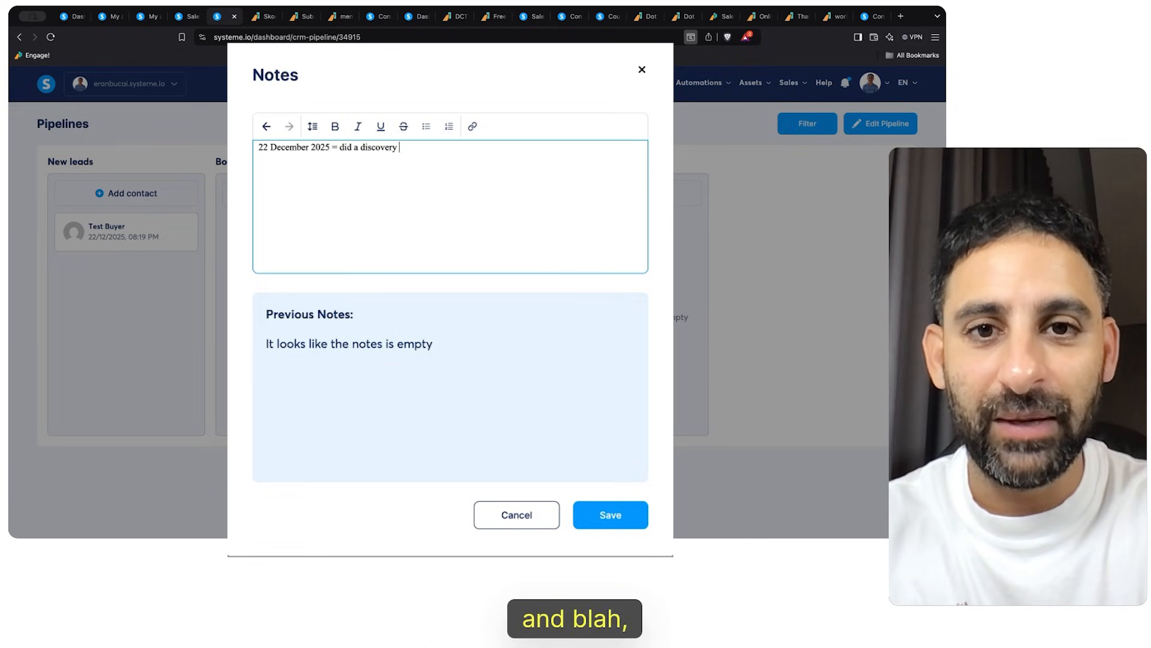
type("call and .a..asdasfasf")
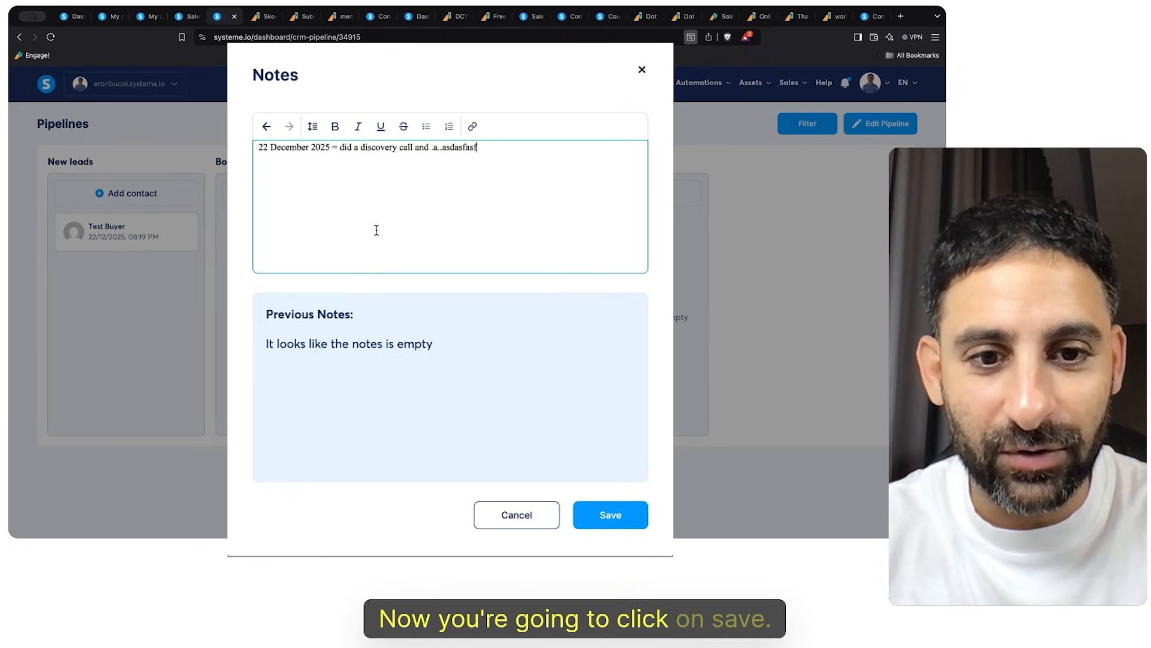
left_click(610, 514)
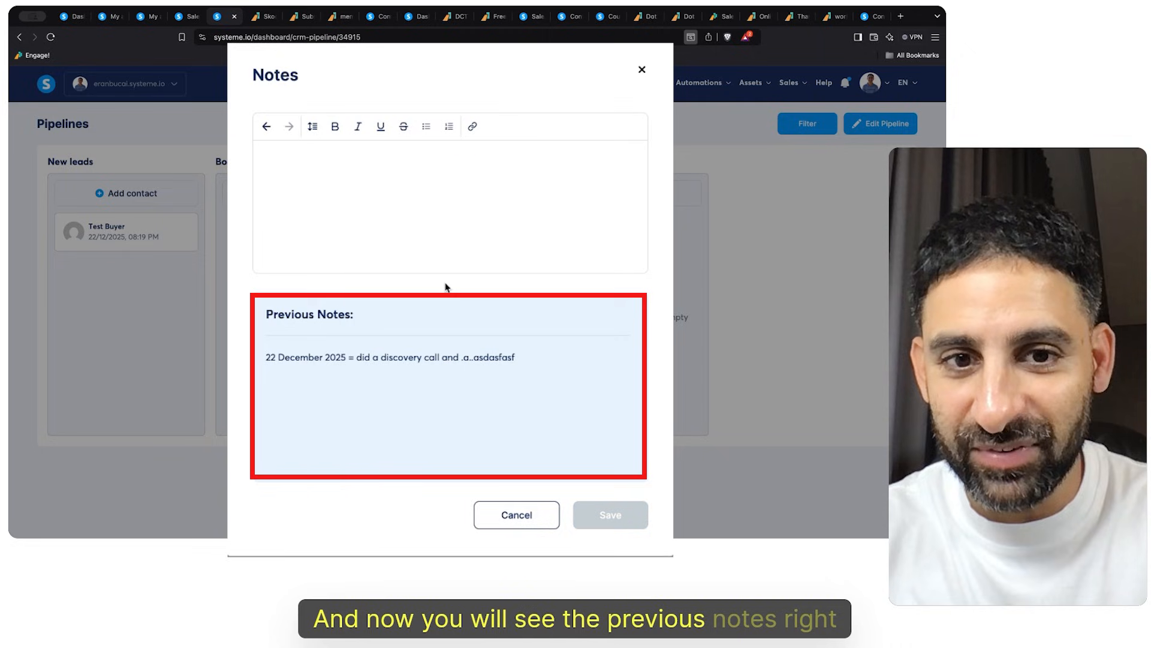
mouse_move(547, 372)
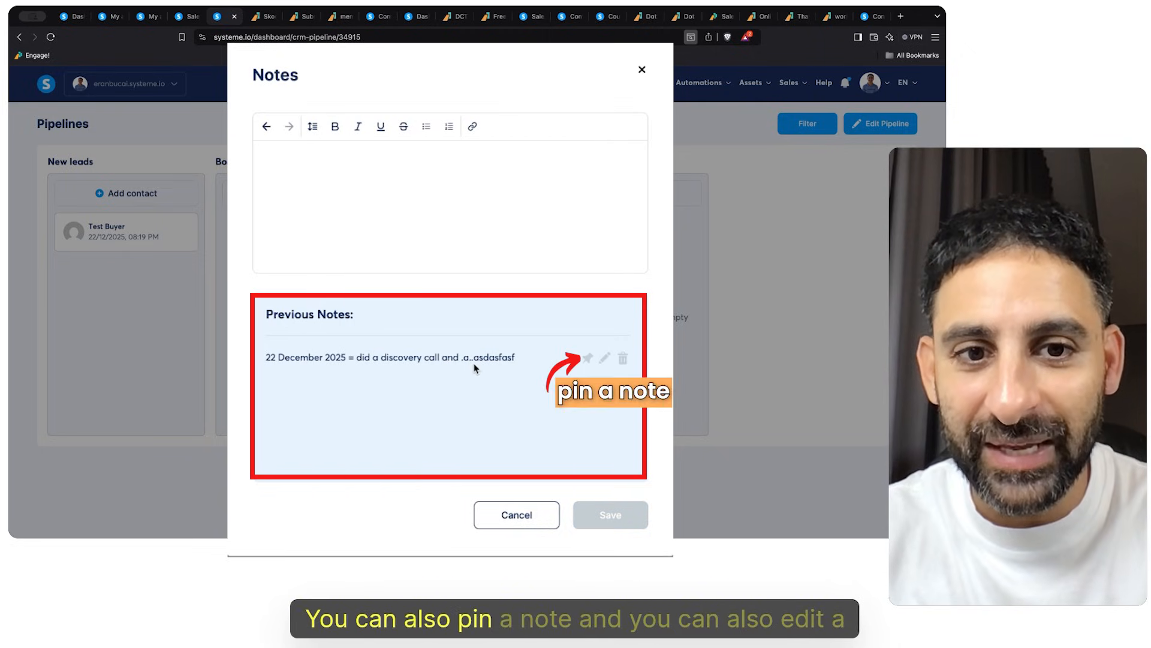
left_click(605, 358)
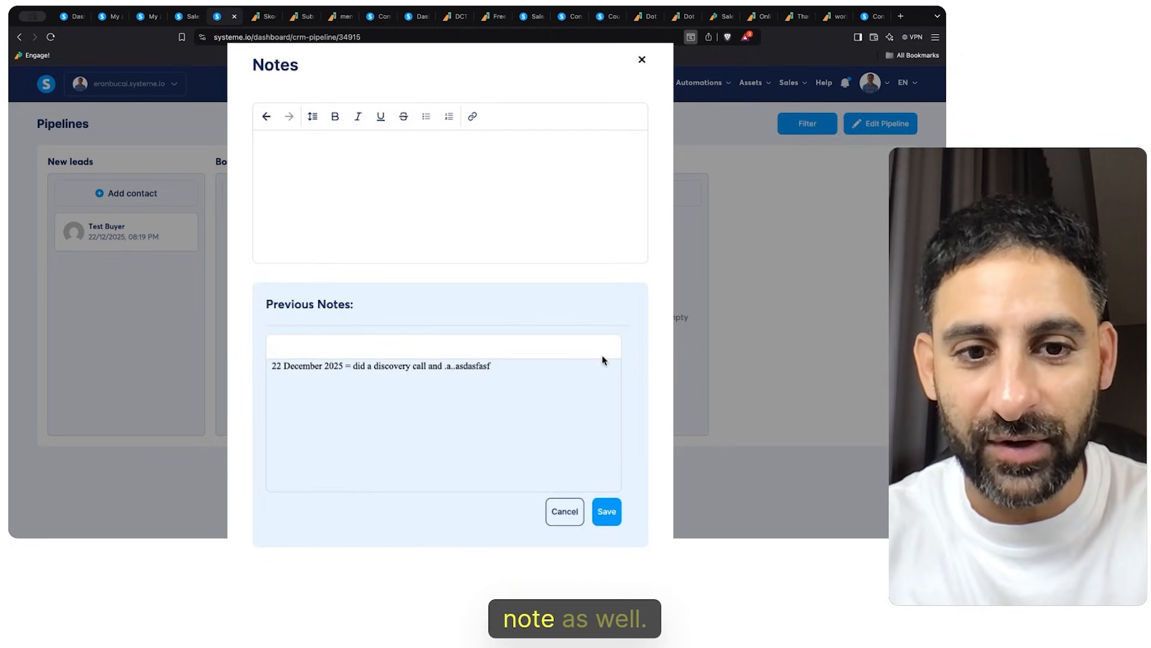
left_click(567, 514)
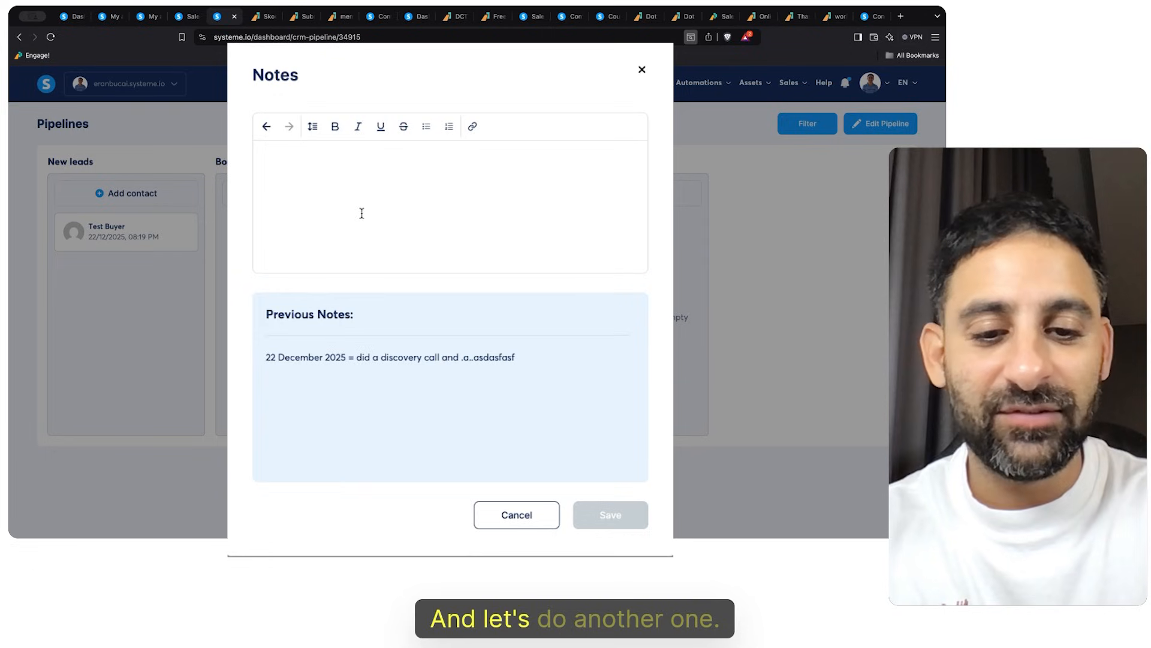
Save a second note on the contact reading "1 Jan 2026 = another coaching call...."
left_click(352, 177)
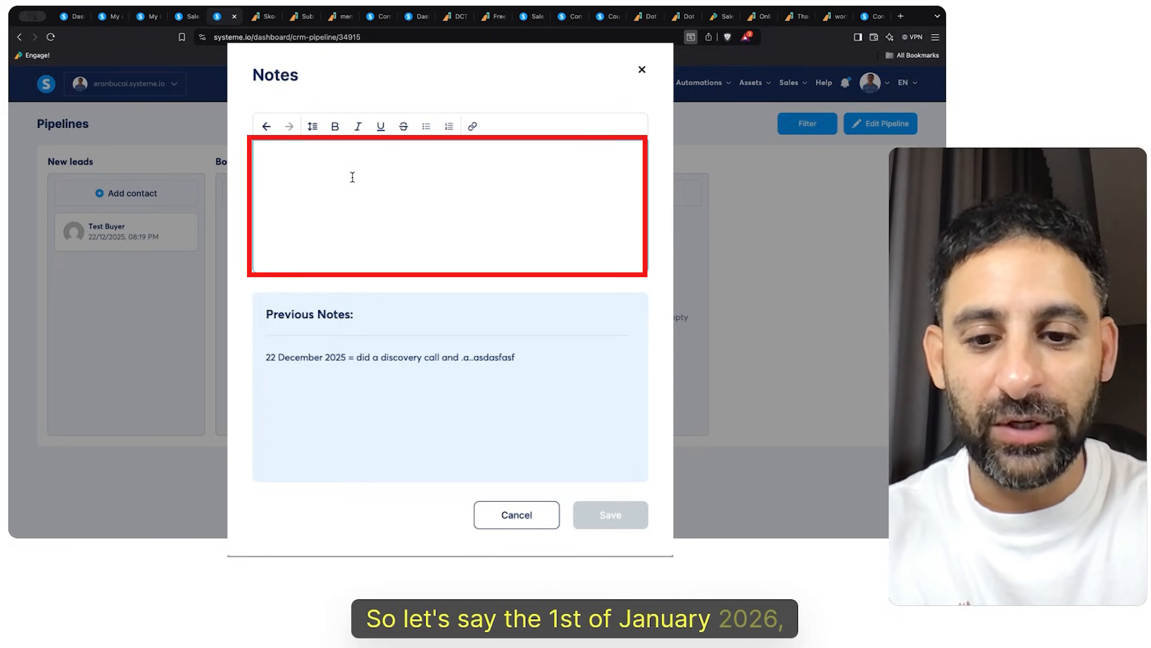
type("1 Jan 2026 =")
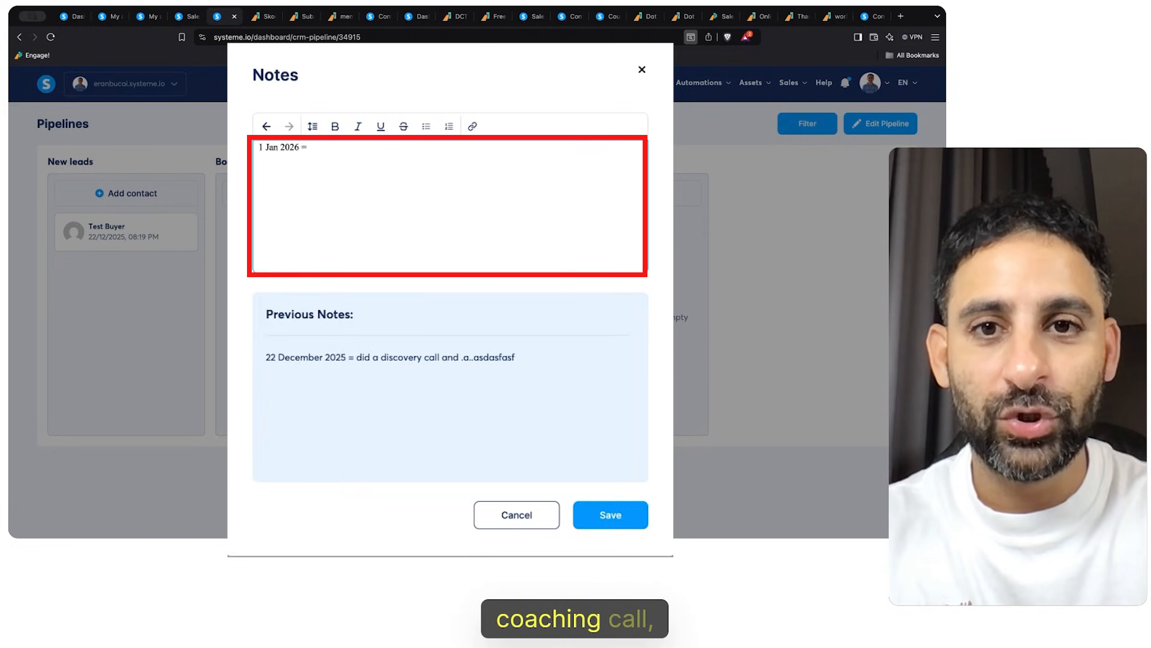
type(" another coaching call....")
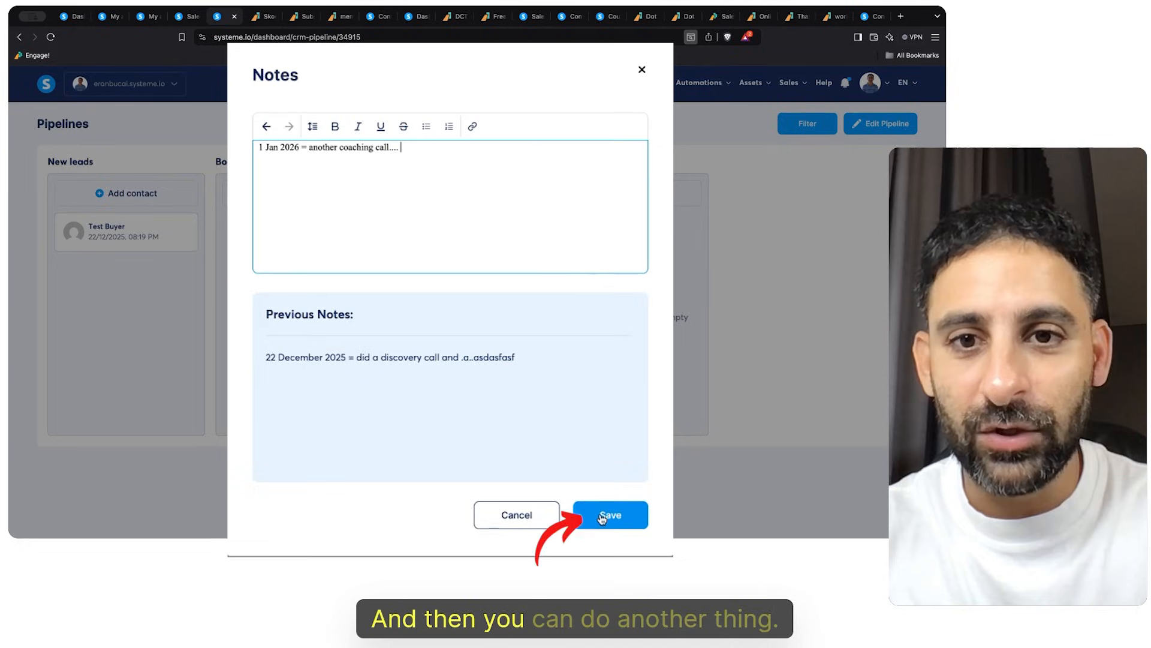
left_click(602, 519)
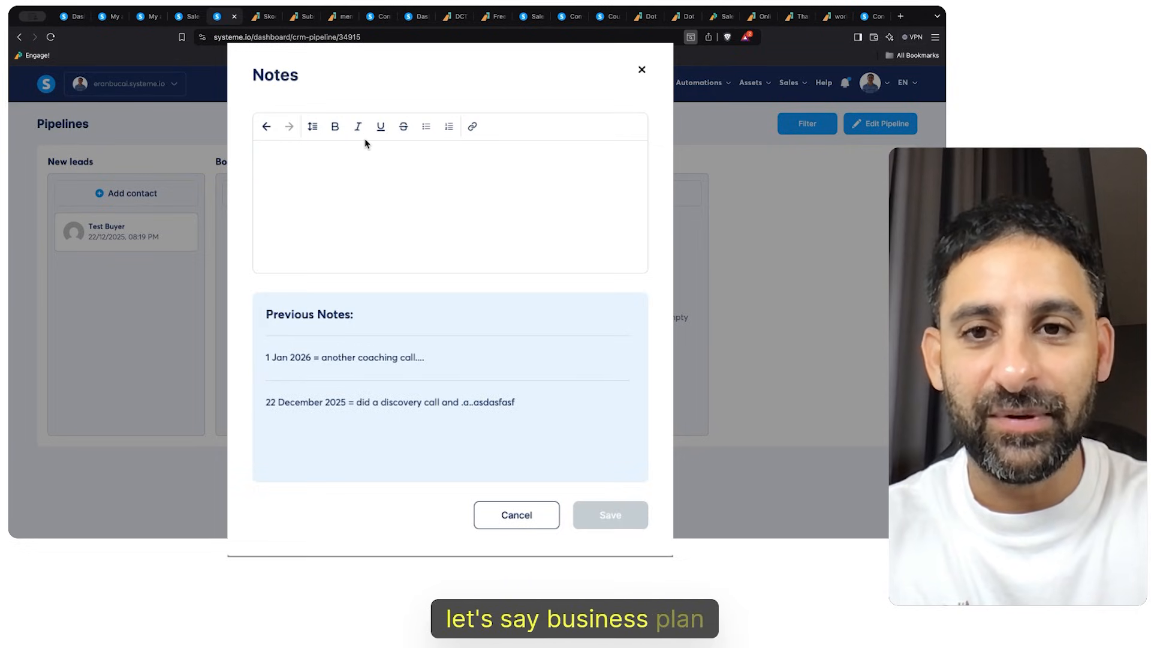
Start a third note headed "Links information:" with the line "business plan link" below a blank line
left_click(352, 156)
type("Buss")
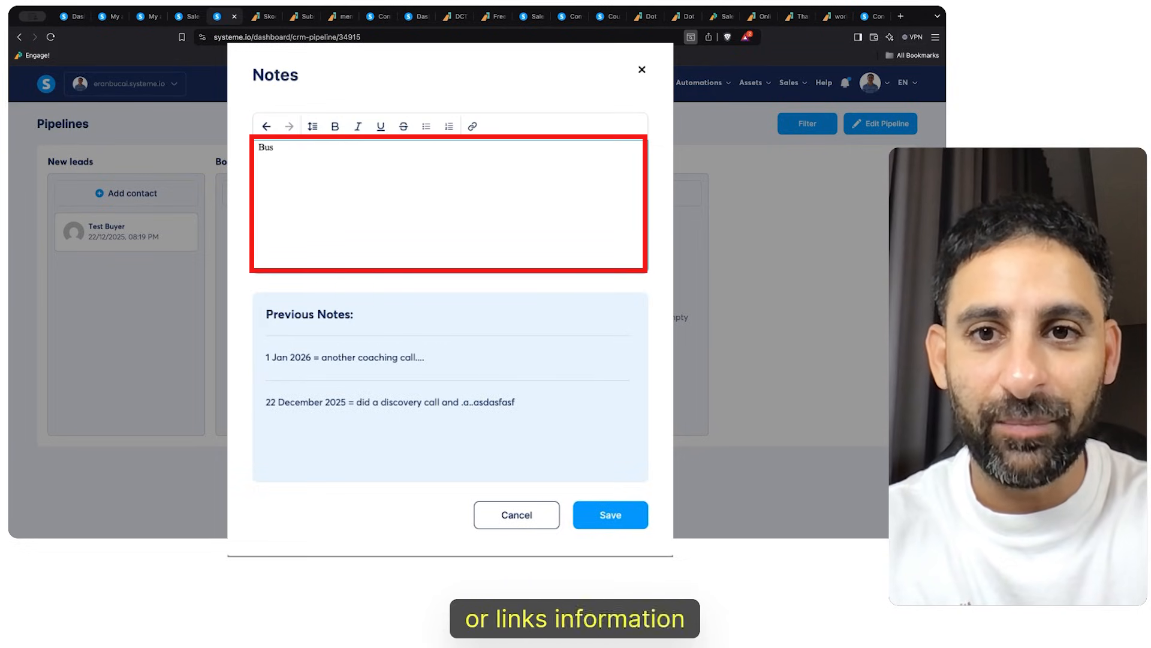
key("ctrl+a")
type("Links infor")
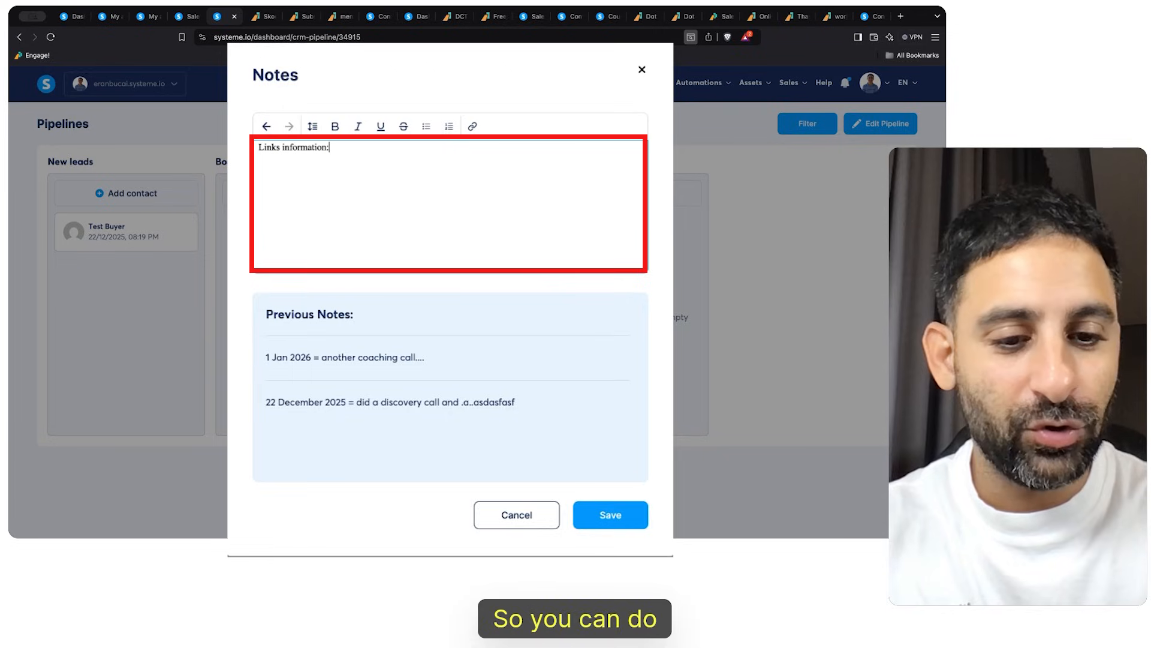
key("Return")
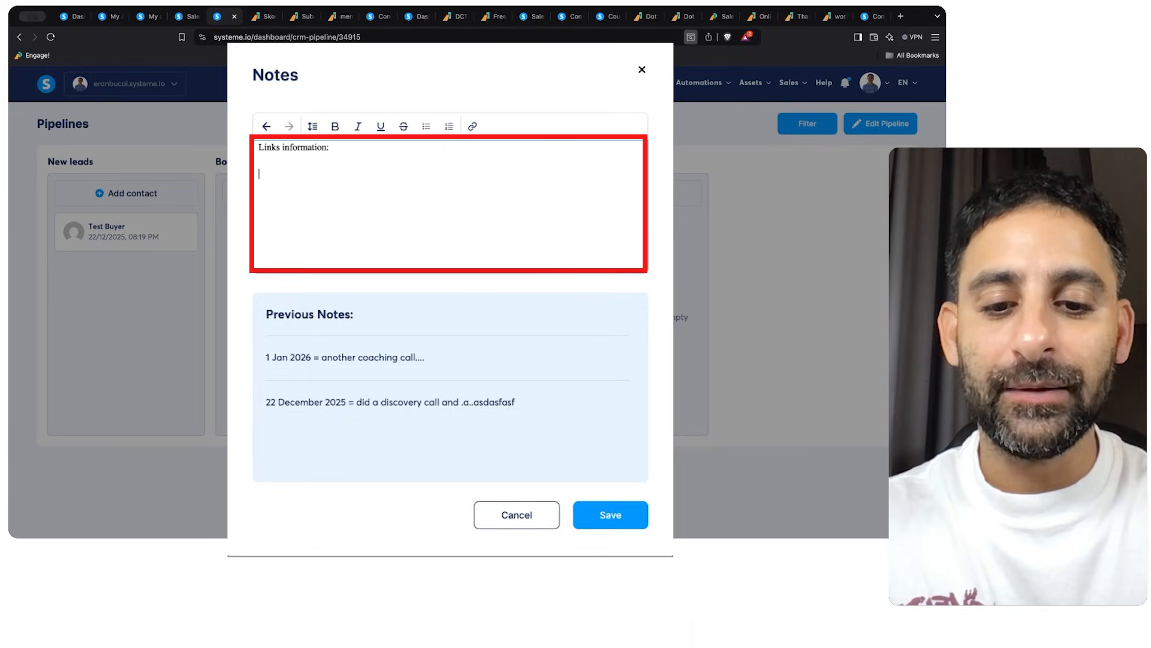
type("business plan")
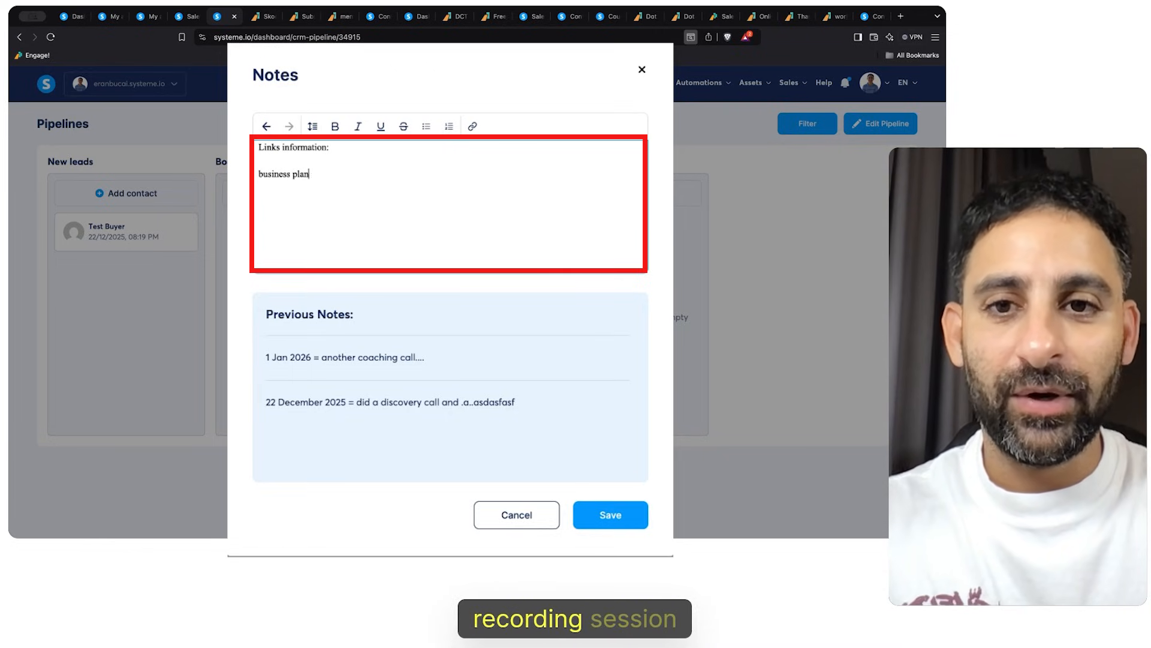
type(" link")
Add the lines "Recording session #1 :", "recording session #2:" and, after a blank line, "recording session #3:" to the note and save it
key("Return")
type("Recording session #1 :")
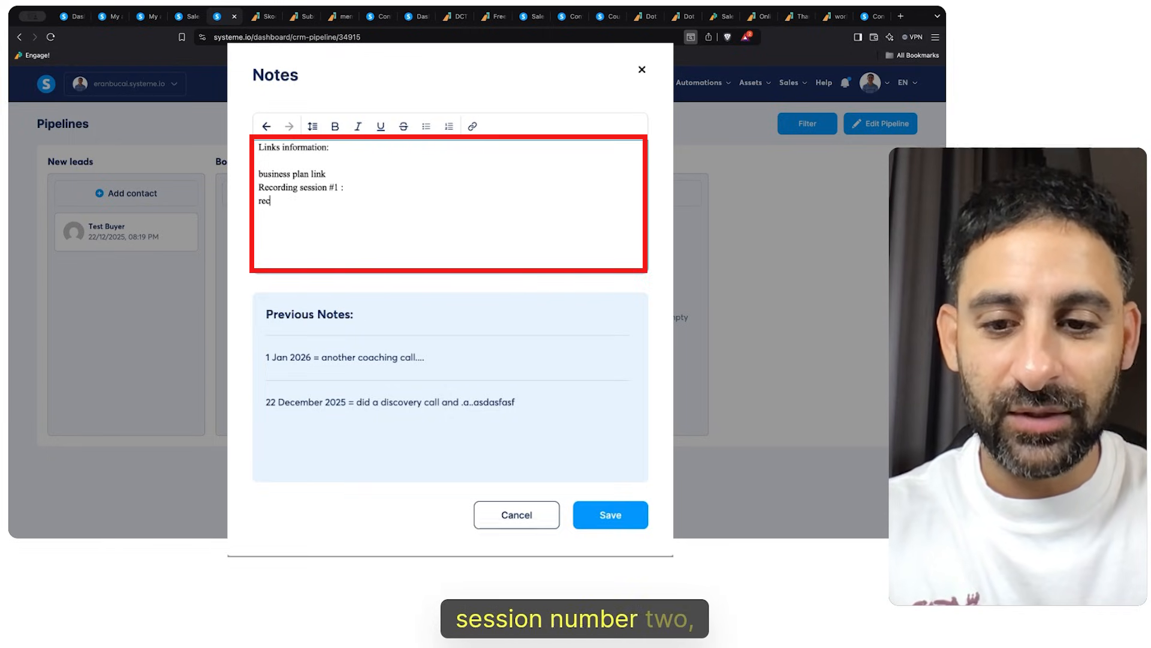
type("recording session #2r:")
key("Return")
key("Return")
type("recordi")
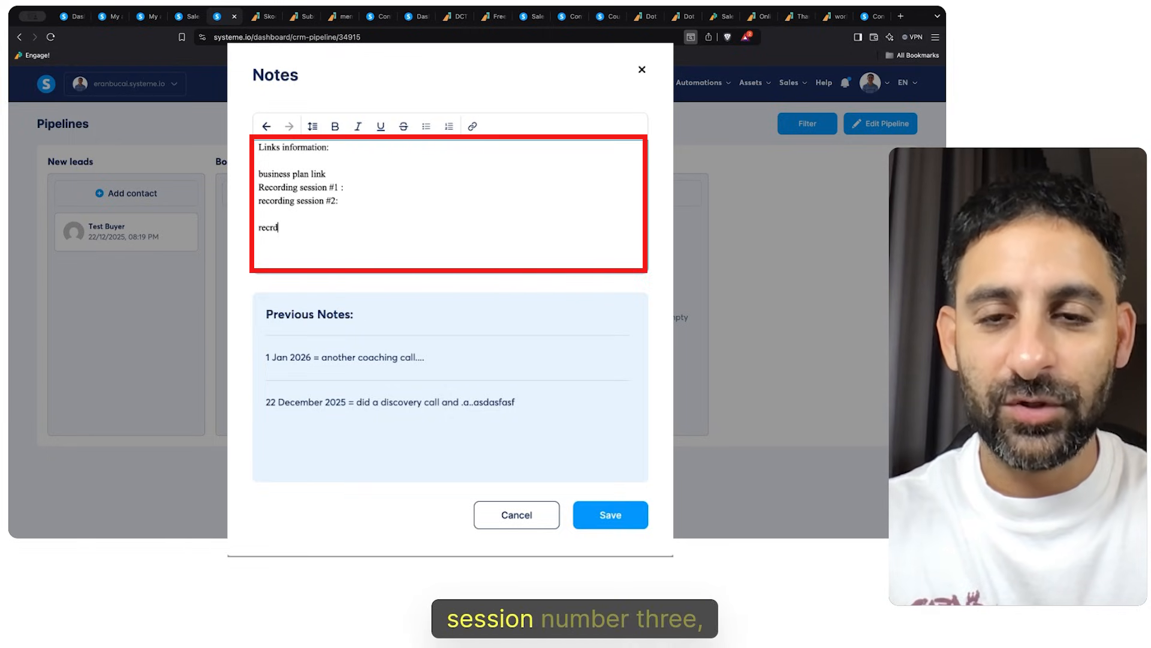
type("ng session #3")
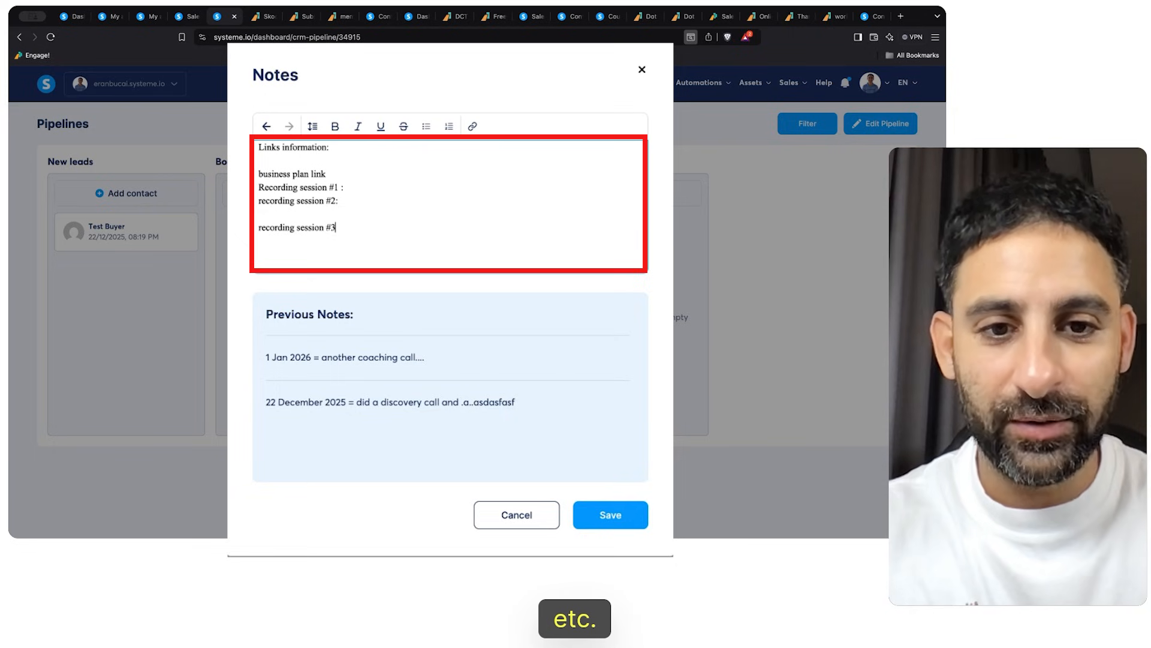
type(":")
left_click(609, 515)
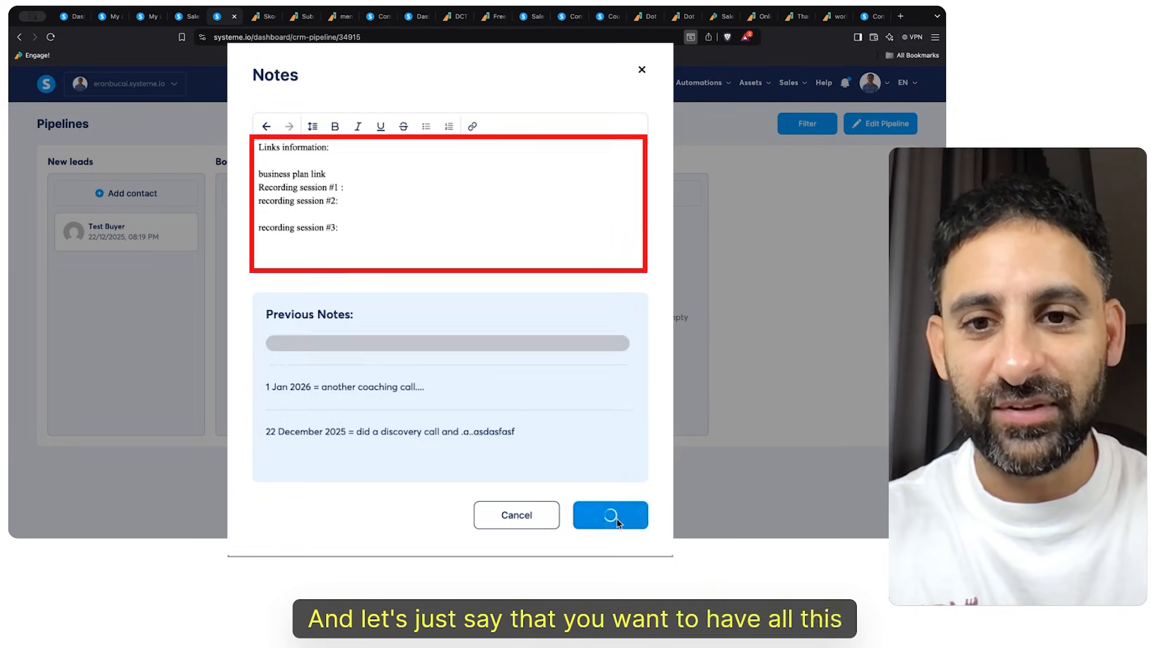
Pin the "Links information:" note and close the contact's notes and info card
mouse_move(335, 340)
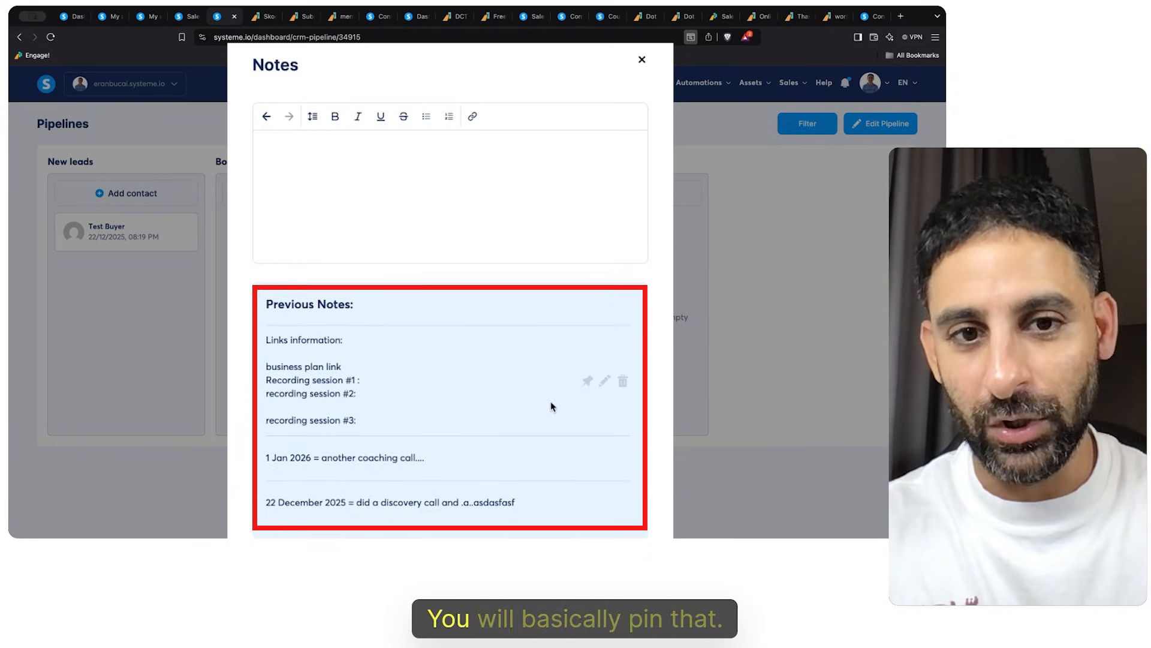
left_click(588, 381)
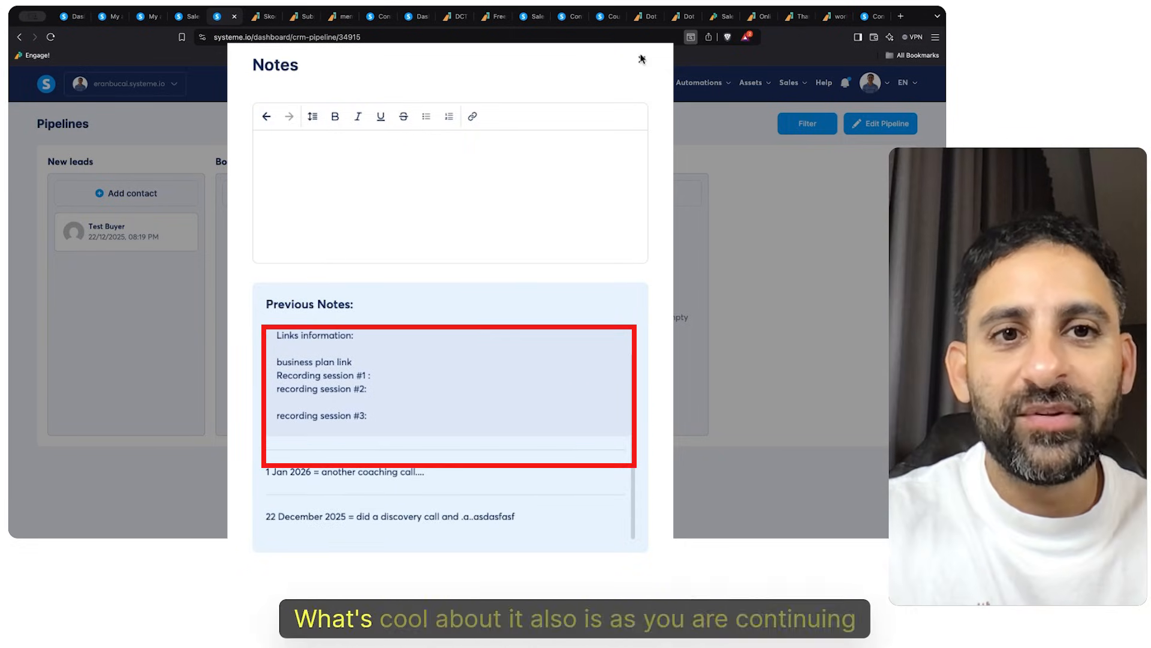
left_click(642, 59)
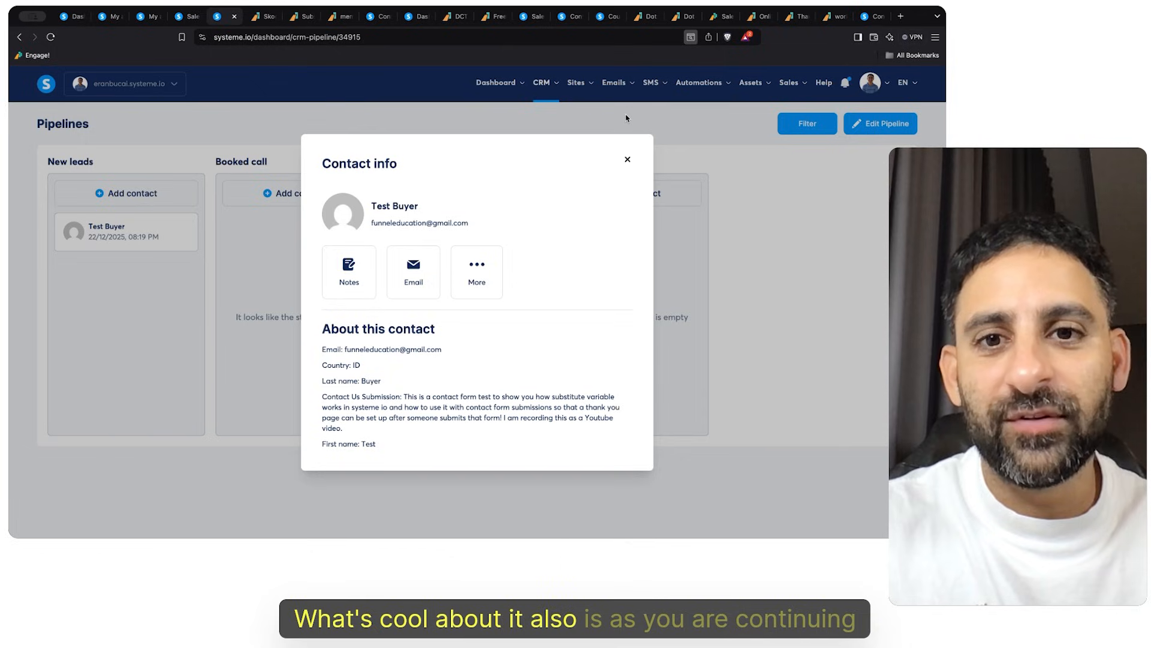
left_click(628, 161)
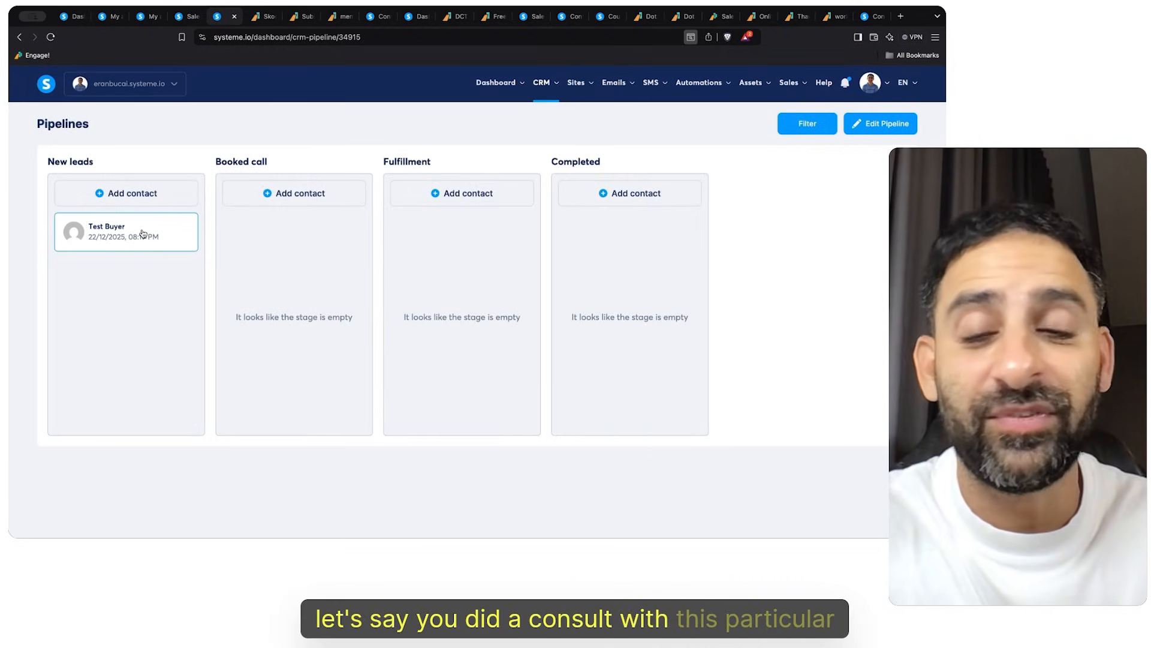
Move the contact's card from the New leads stage to Fulfillment, then review its saved notes and close its info card
left_click_drag(143, 233, 472, 240)
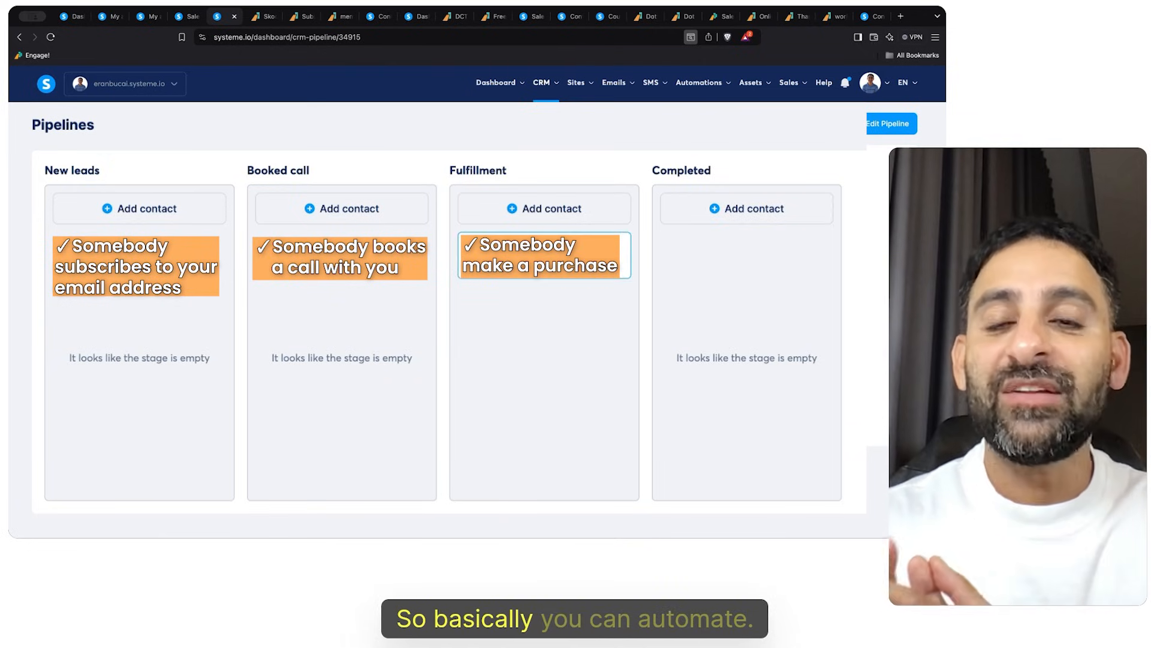
mouse_move(552, 272)
left_mouse_down()
mouse_move(317, 265)
mouse_move(543, 286)
mouse_move(552, 275)
left_mouse_up()
left_click(552, 275)
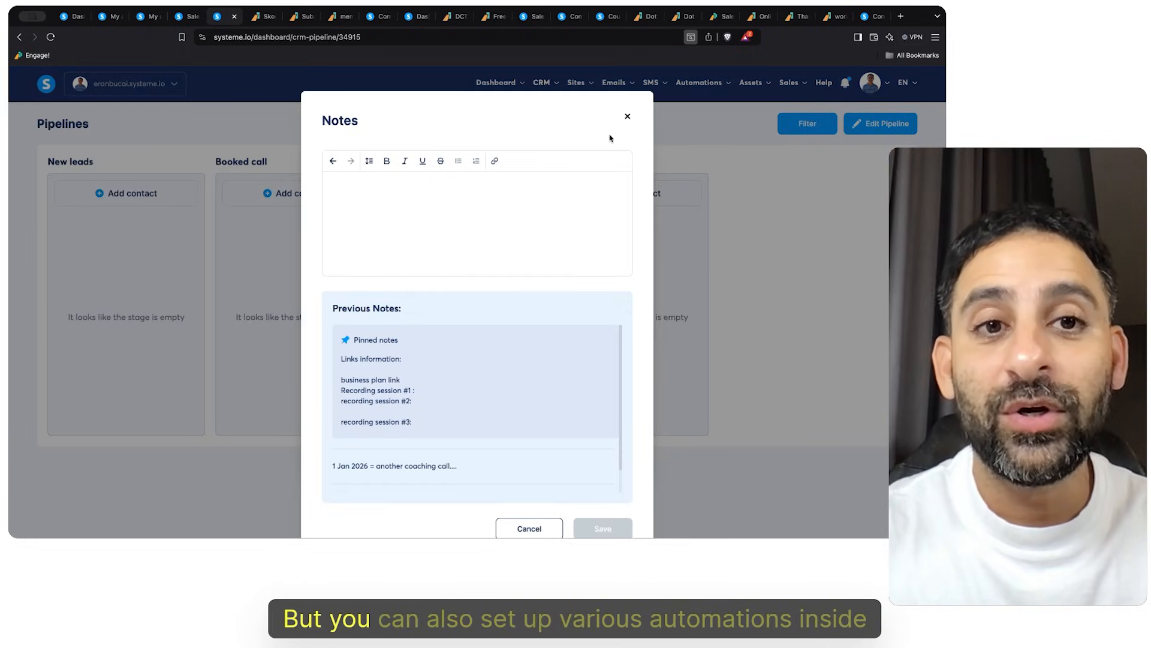
left_click(627, 118)
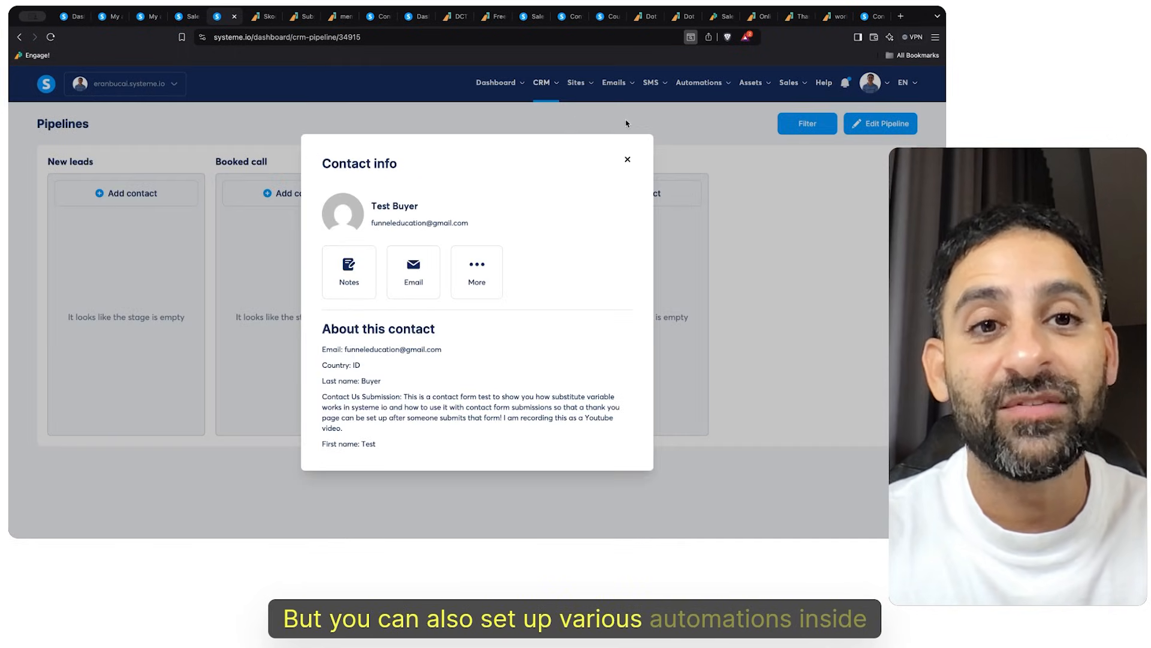
left_click(628, 161)
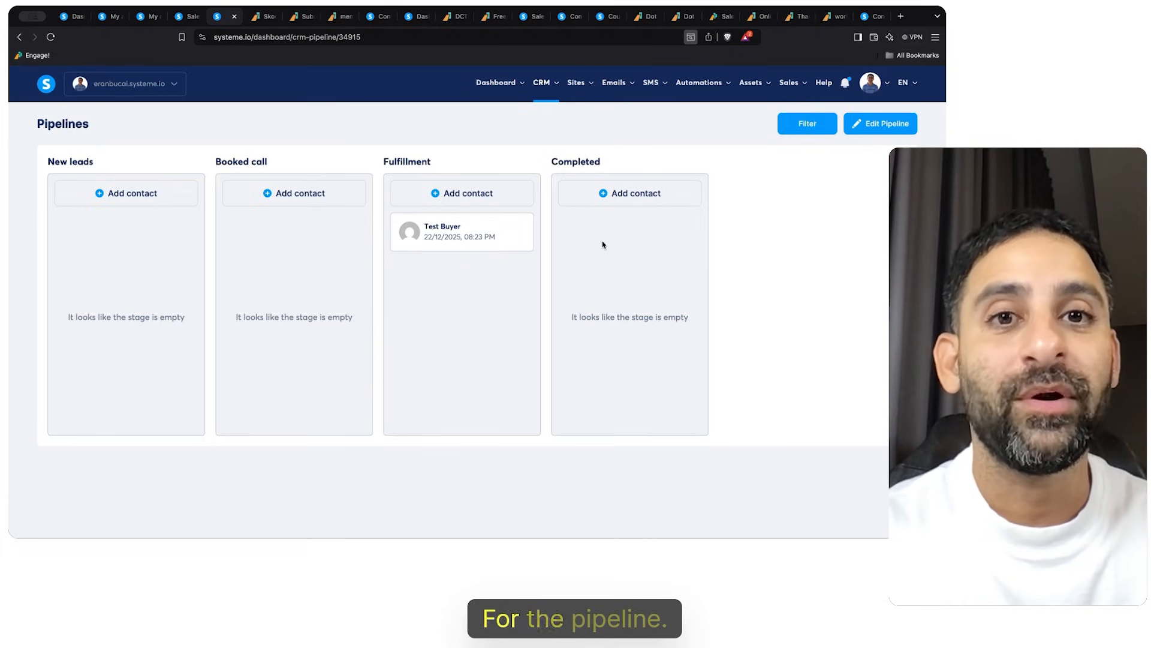
Return to the list of all CRM pipelines
mouse_move(544, 90)
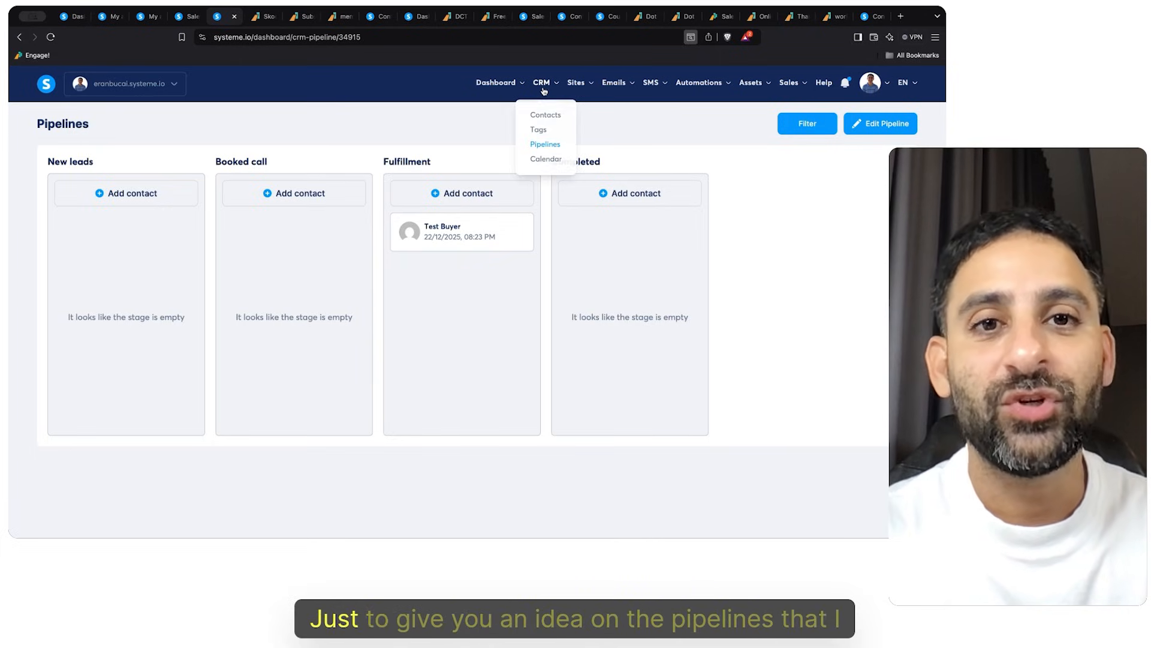
left_click(542, 145)
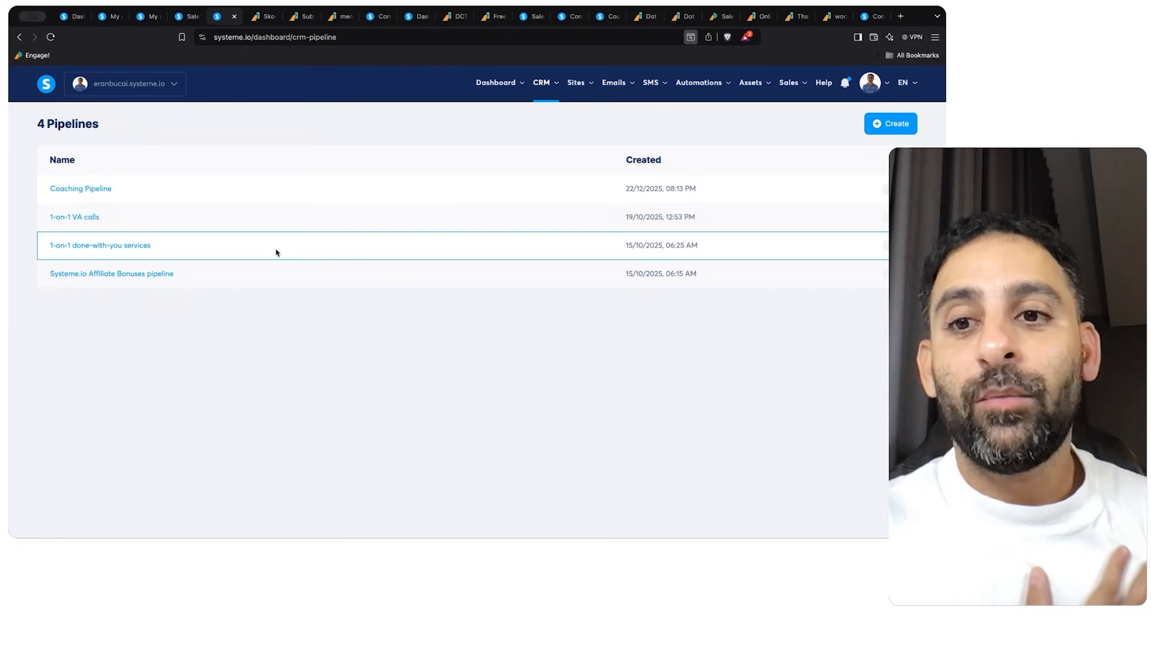